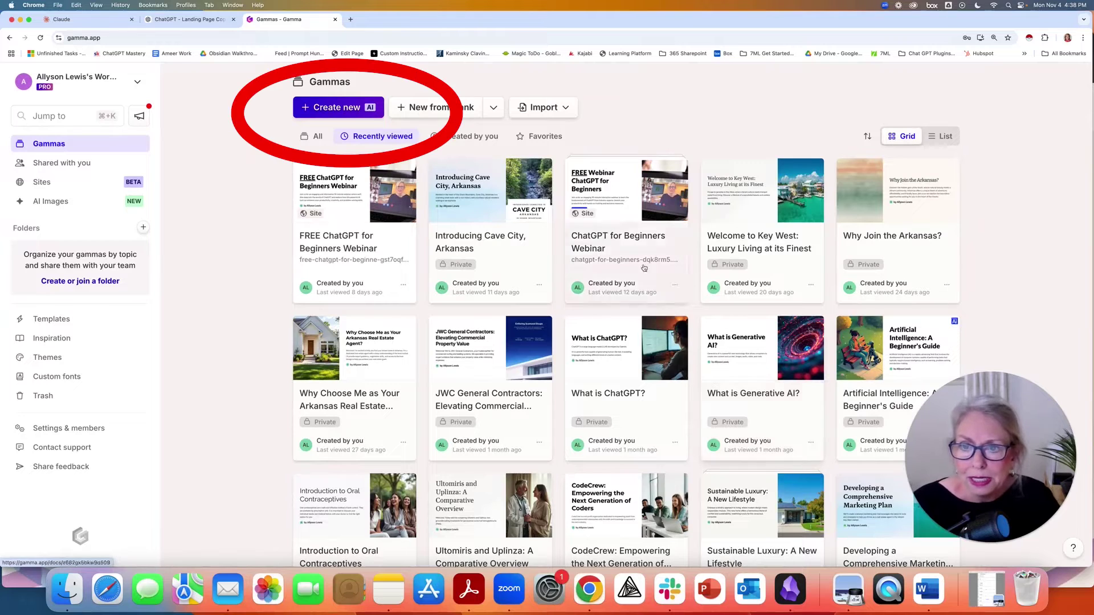
# Start a new AI gamma from a one-line prompt and focus the prompt field
pyautogui.click(346, 107)
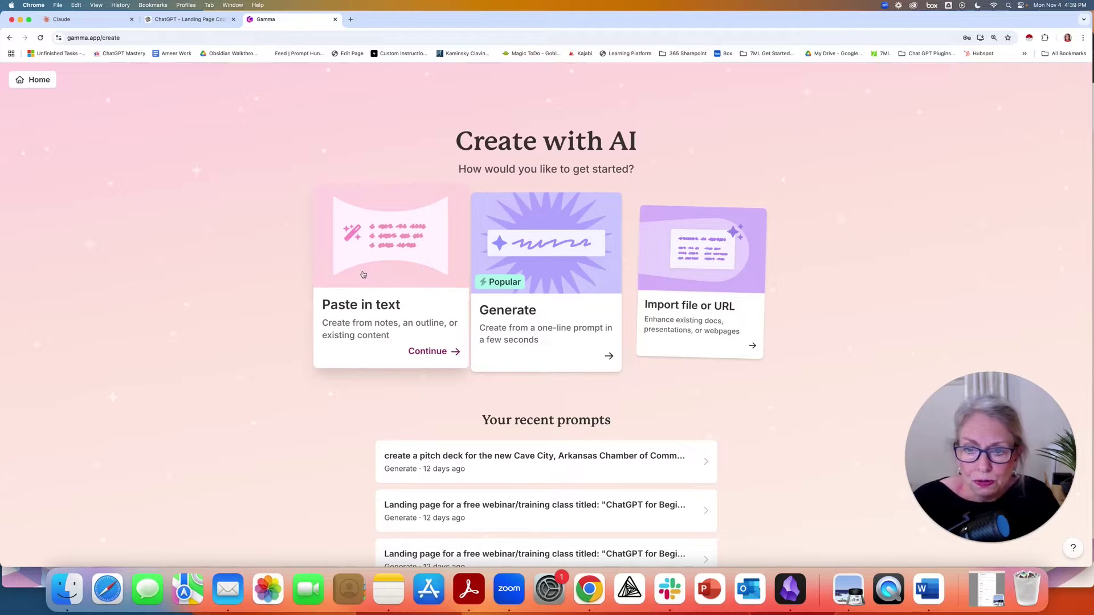
pyautogui.moveTo(546, 276)
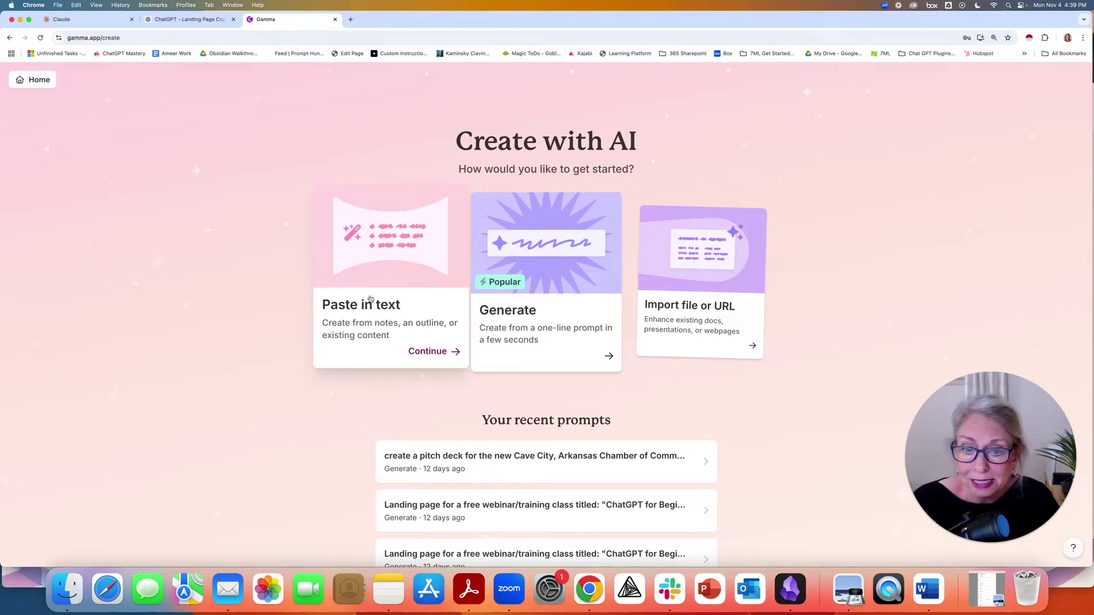
pyautogui.moveTo(546, 313)
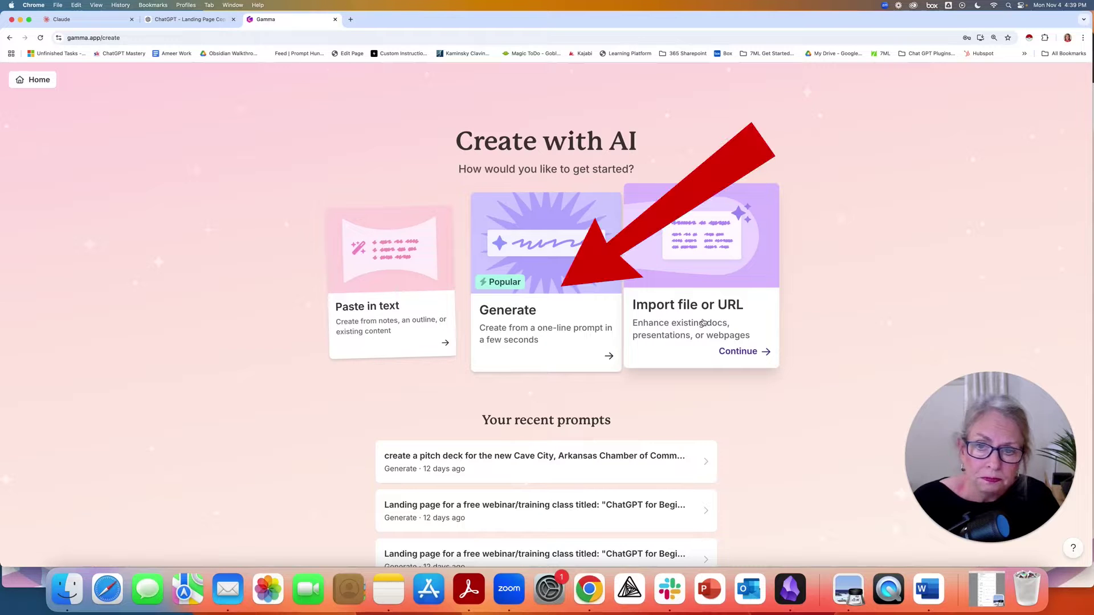
pyautogui.click(512, 322)
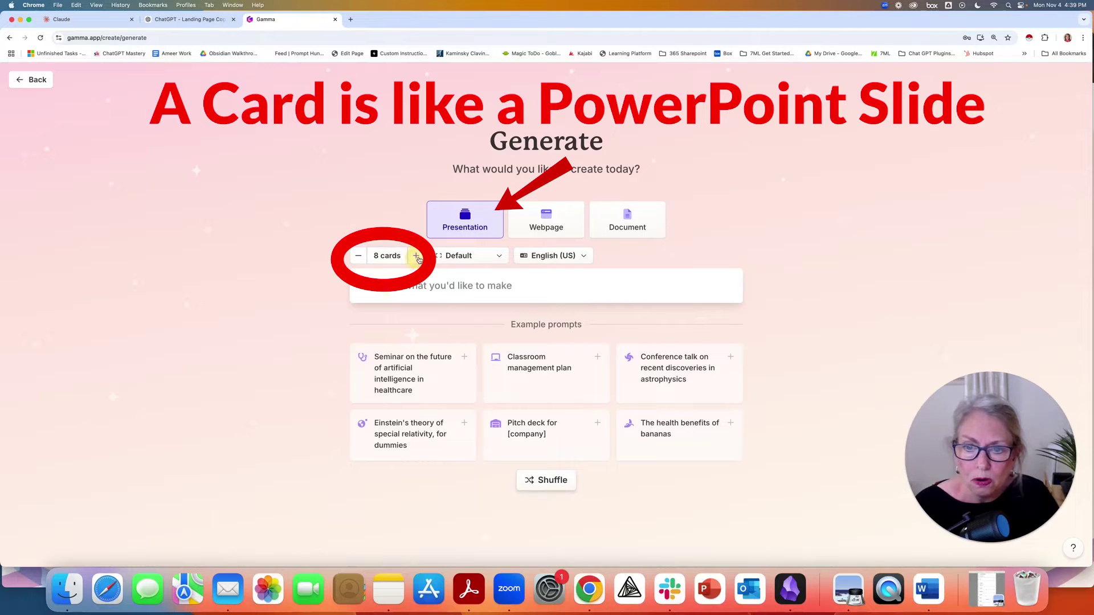
pyautogui.click(380, 280)
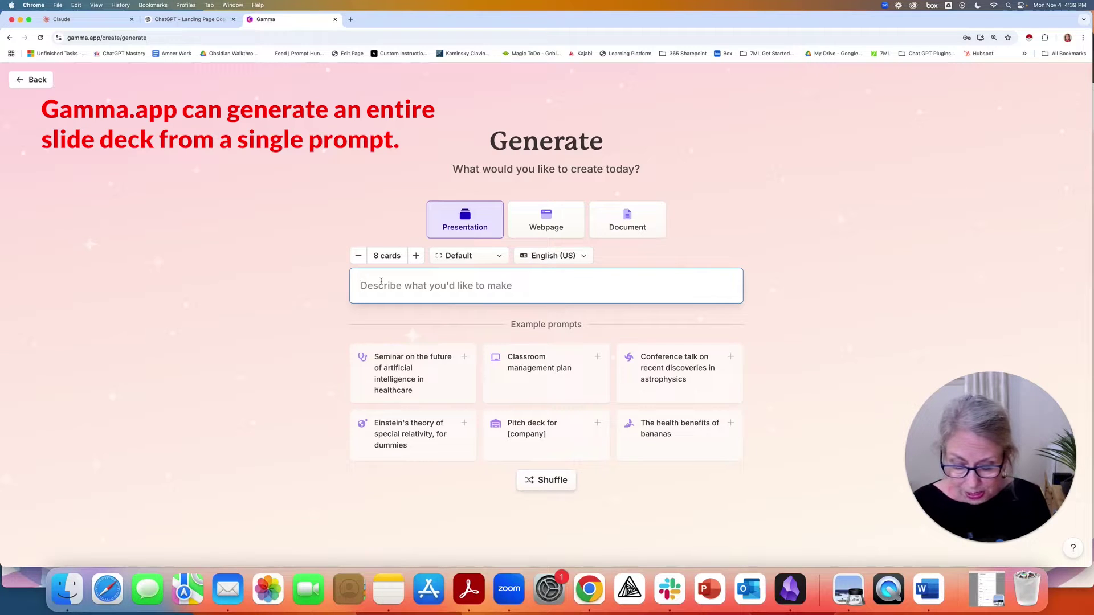
pyautogui.write('Create a pese')
# Fix the misspelled word in the one-day ChatGPT training product prompt
pyautogui.press('BackSpace')
pyautogui.press('BackSpace')
pyautogui.press('BackSpace')
pyautogui.write('resentation for a new')
pyautogui.write(' training product')
pyautogui.write(' for a one')
pyautogui.write('-day Ghu')
pyautogui.press('BackSpace')
pyautogui.press('BackSpace')
pyautogui.press('BackSpace')
pyautogui.write('ChatGPT progr')
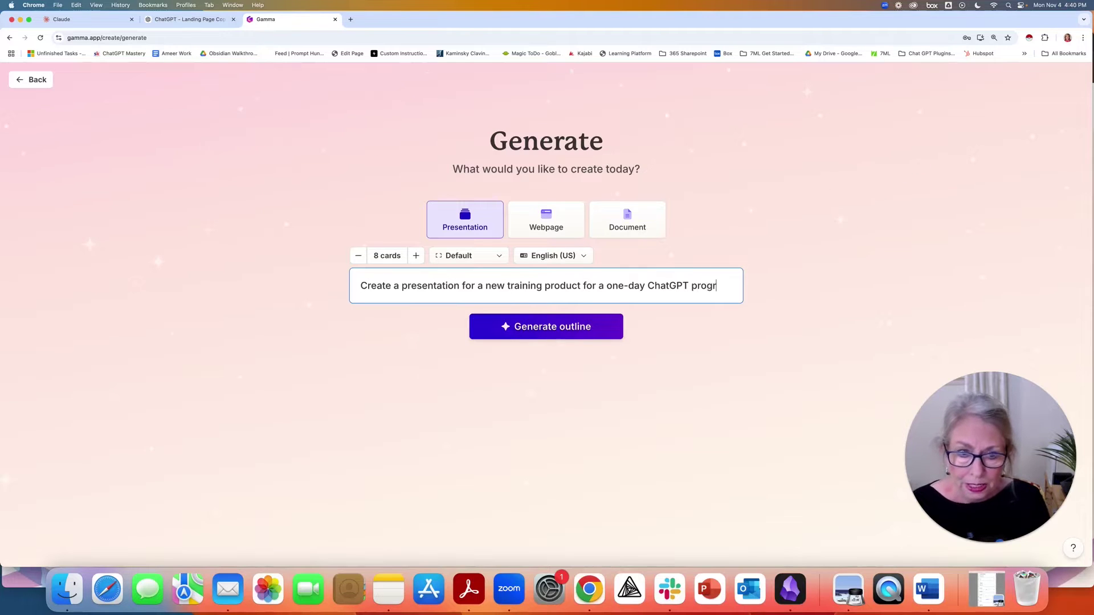
pyautogui.write('am')
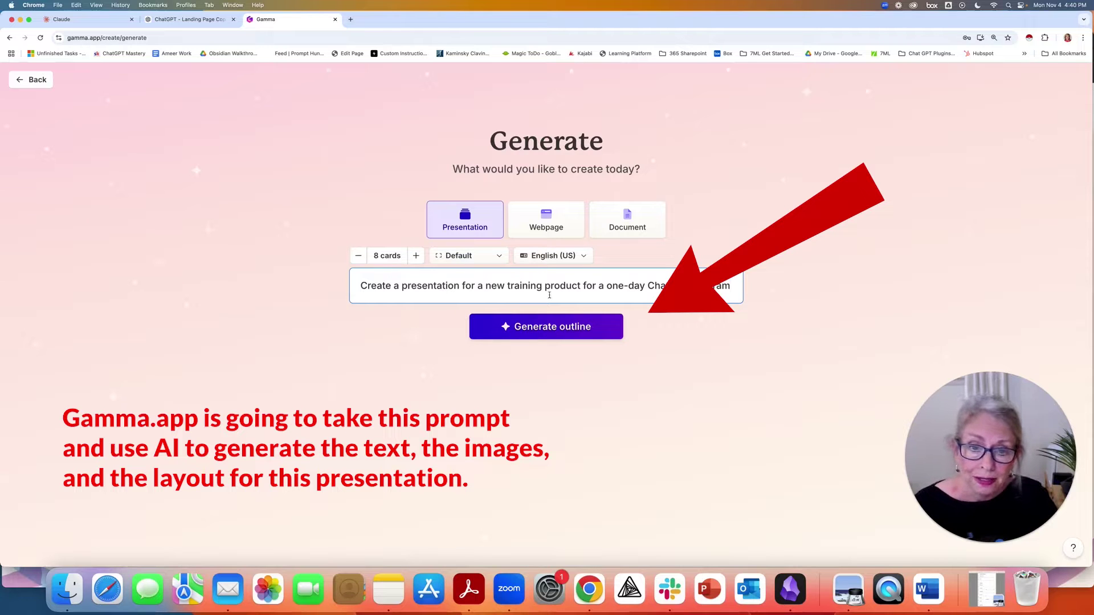
# Generate an eight-card outline for the ChatGPT training presentation
pyautogui.click(581, 326)
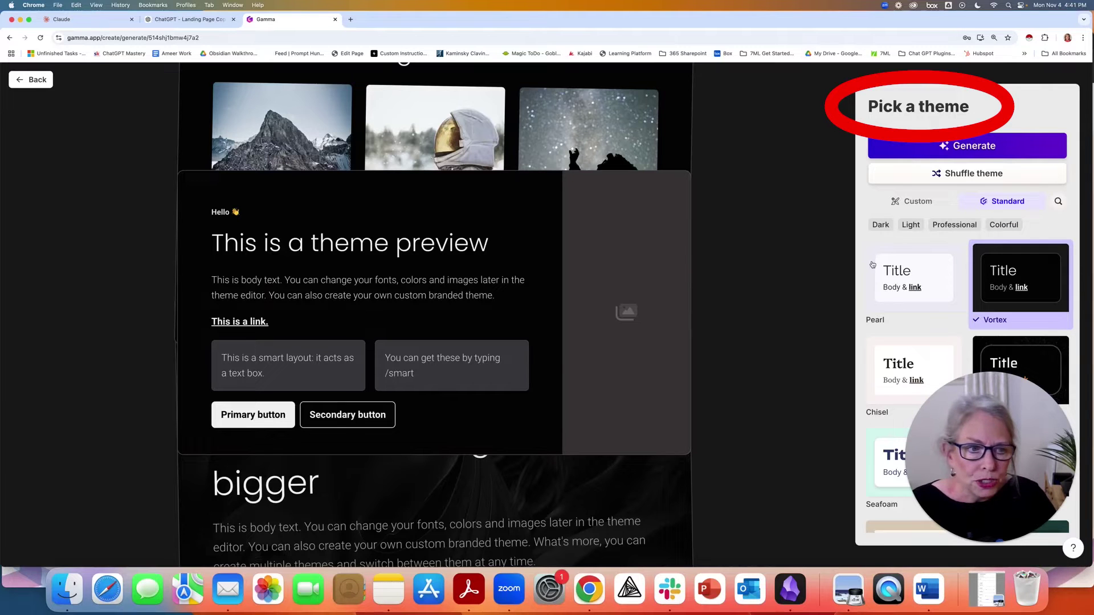
pyautogui.scroll(-3, 902, 273)
pyautogui.scroll(-2, 902, 274)
pyautogui.scroll(-2, 902, 273)
pyautogui.scroll(-2, 902, 274)
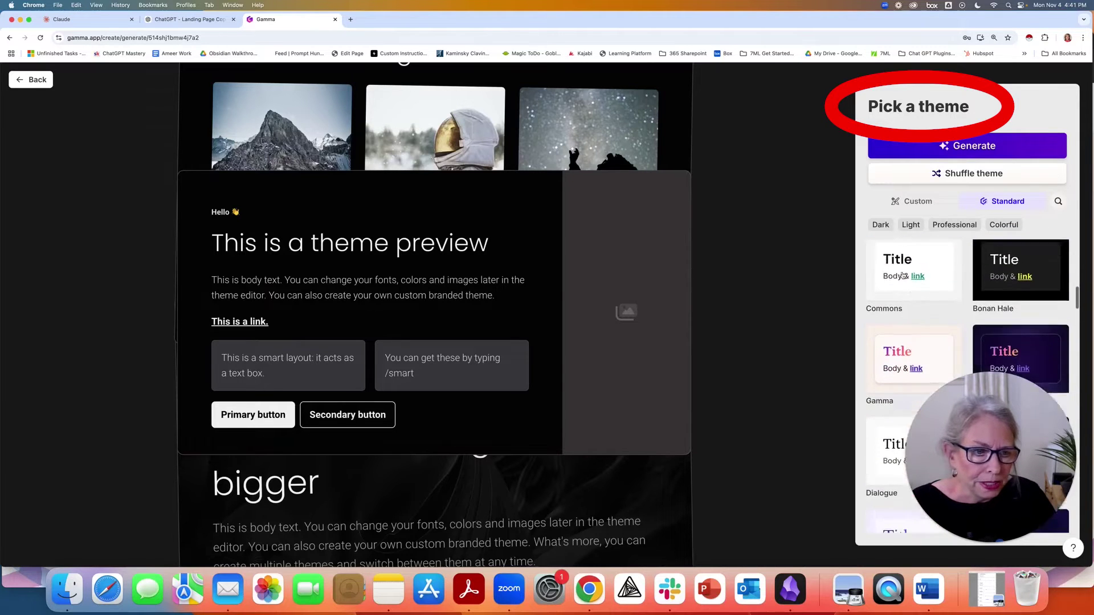
pyautogui.scroll(-2, 902, 274)
pyautogui.scroll(2, 903, 275)
pyautogui.scroll(2, 903, 275)
pyautogui.scroll(2, 903, 276)
pyautogui.scroll(1, 904, 275)
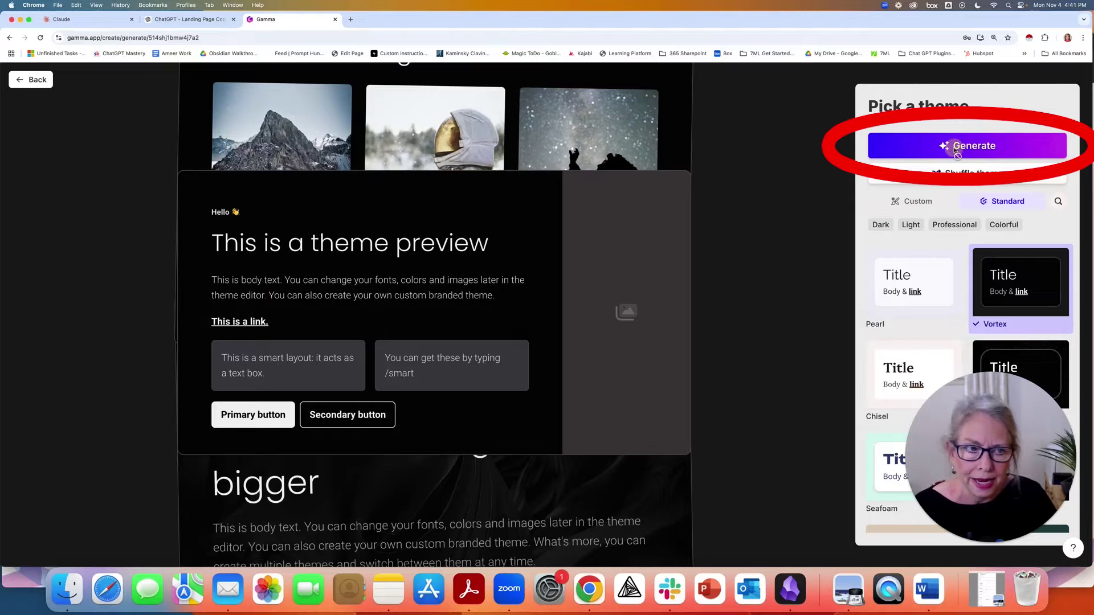
# Generate the full presentation in the Vortex theme, opening on 'Introducing ChatGPT'
pyautogui.click(955, 148)
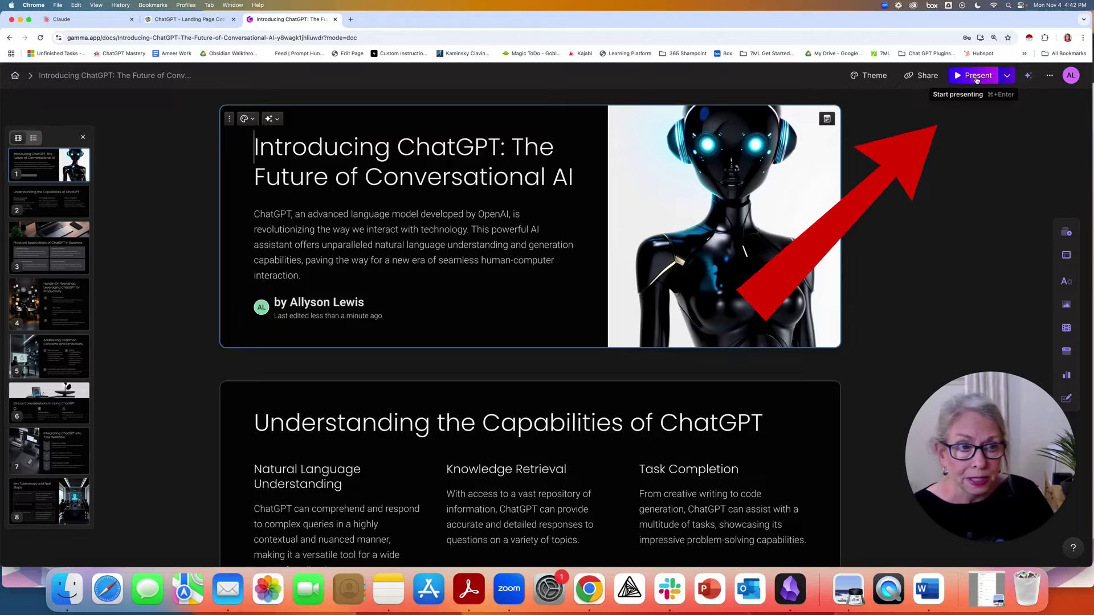
# Present full screen and advance through Understanding the Capabilities to Practical Applications
pyautogui.click(977, 75)
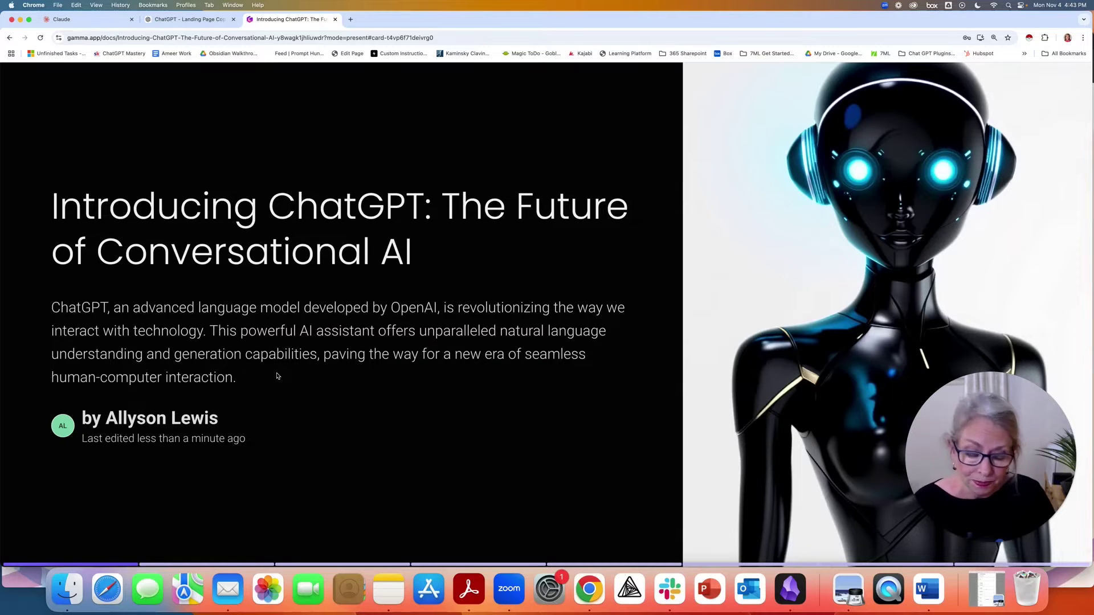
pyautogui.press('Right')
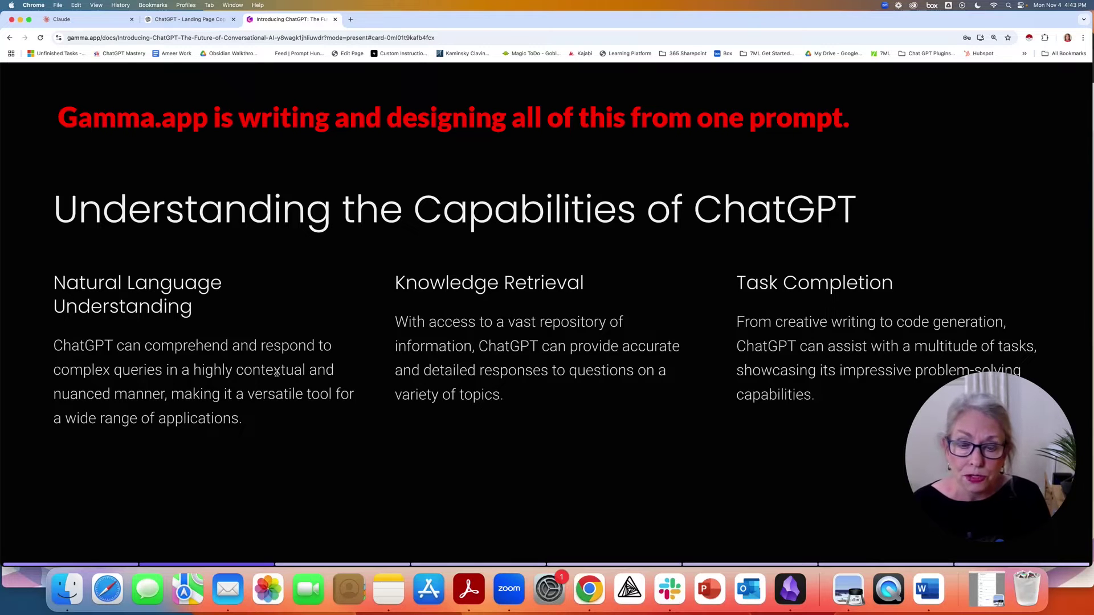
pyautogui.press('Right')
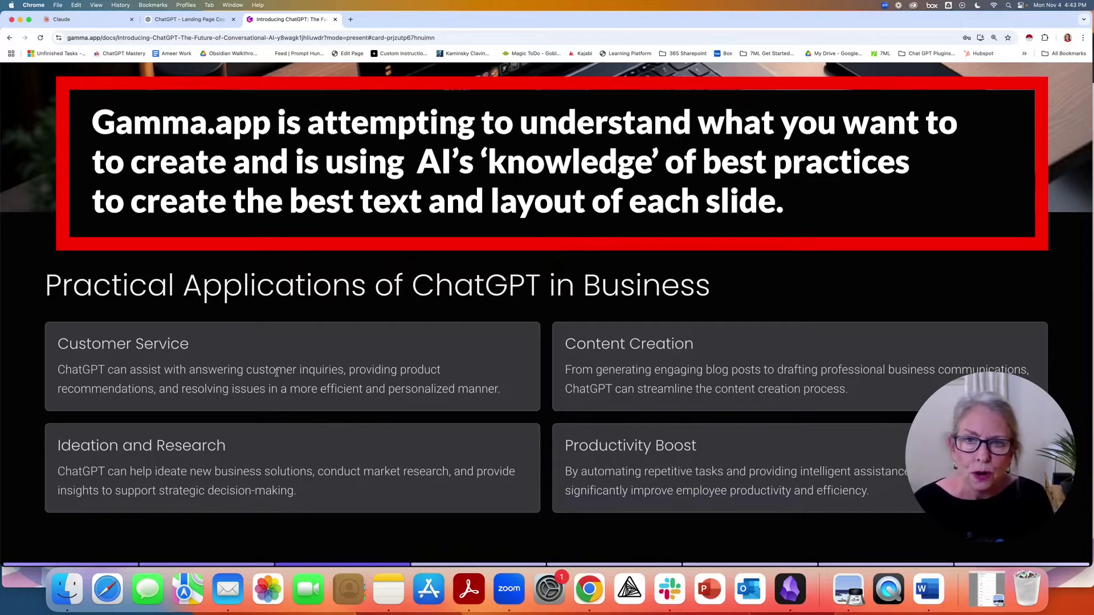
# Advance through Hands-On Workshop, Common Concerns, Ethical Considerations and Integrating ChatGPT to Key Takeaways
pyautogui.press('Right')
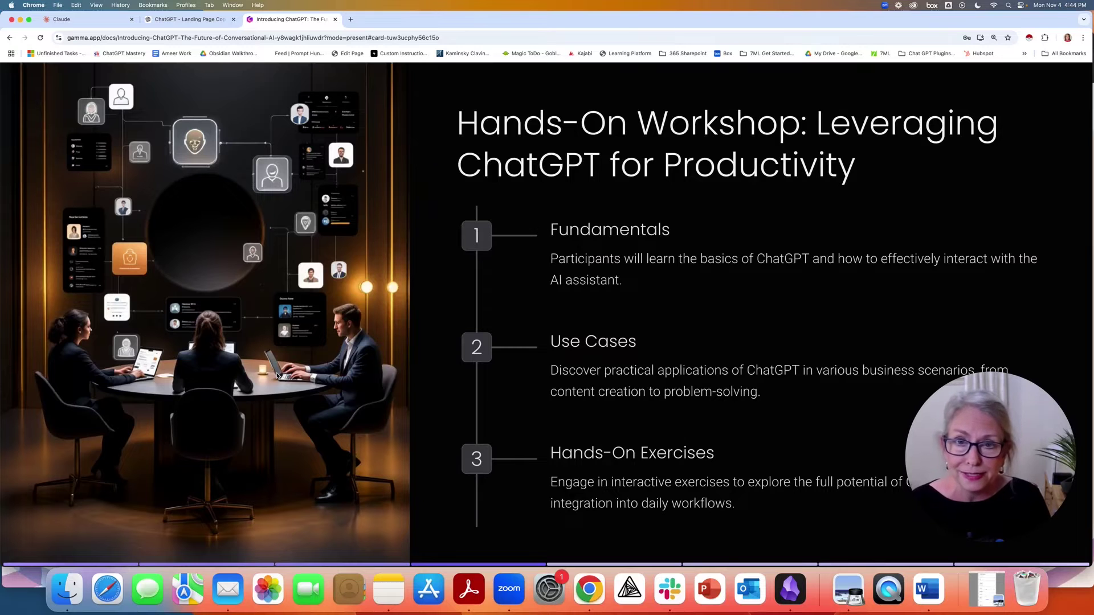
pyautogui.press('Right')
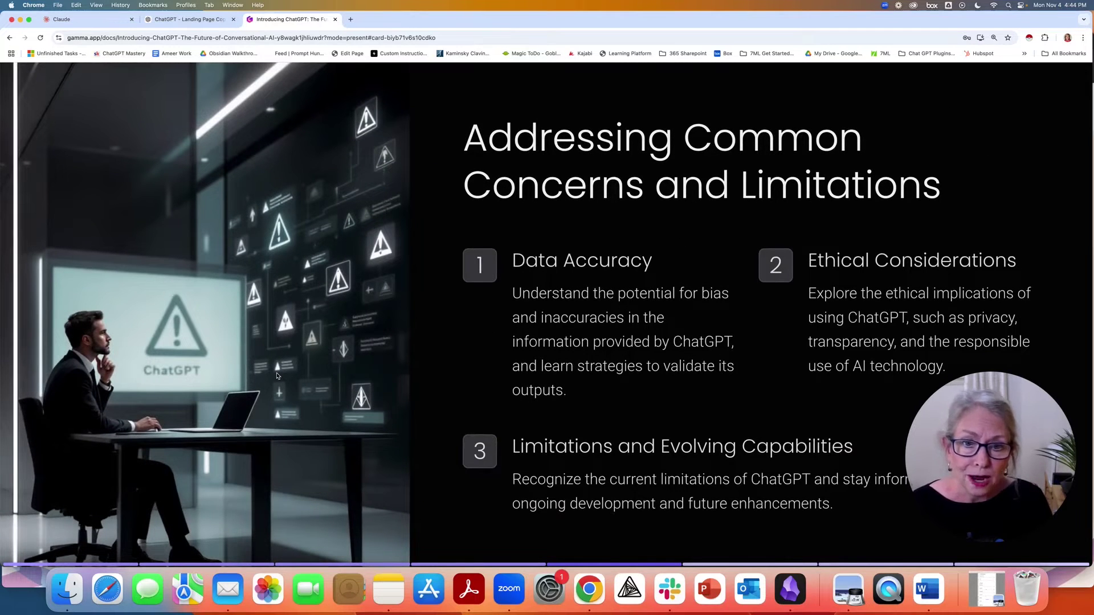
pyautogui.press('Right')
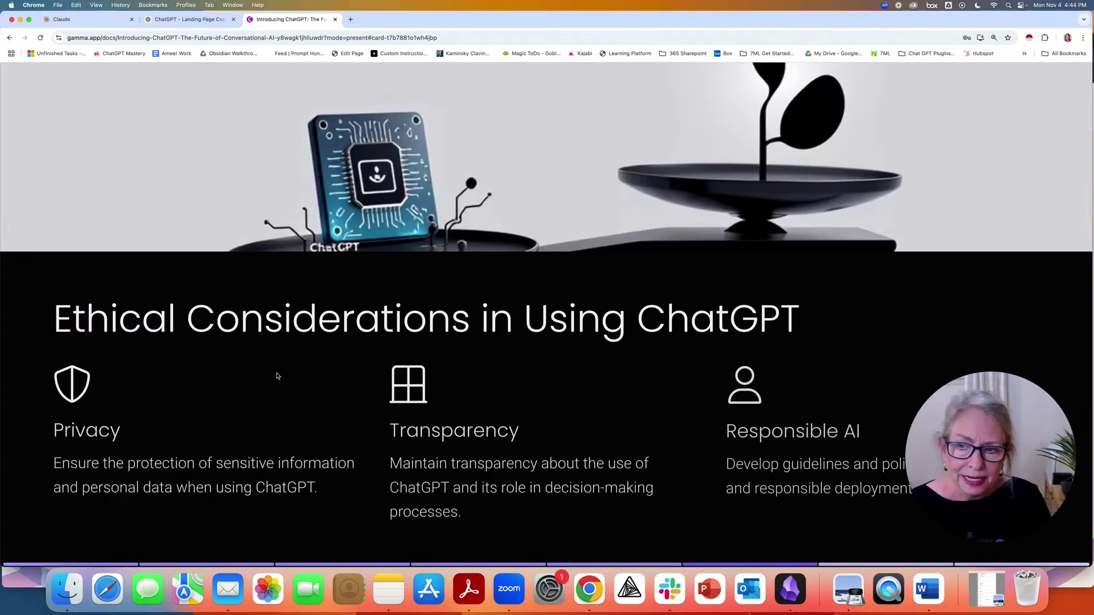
pyautogui.press('Right')
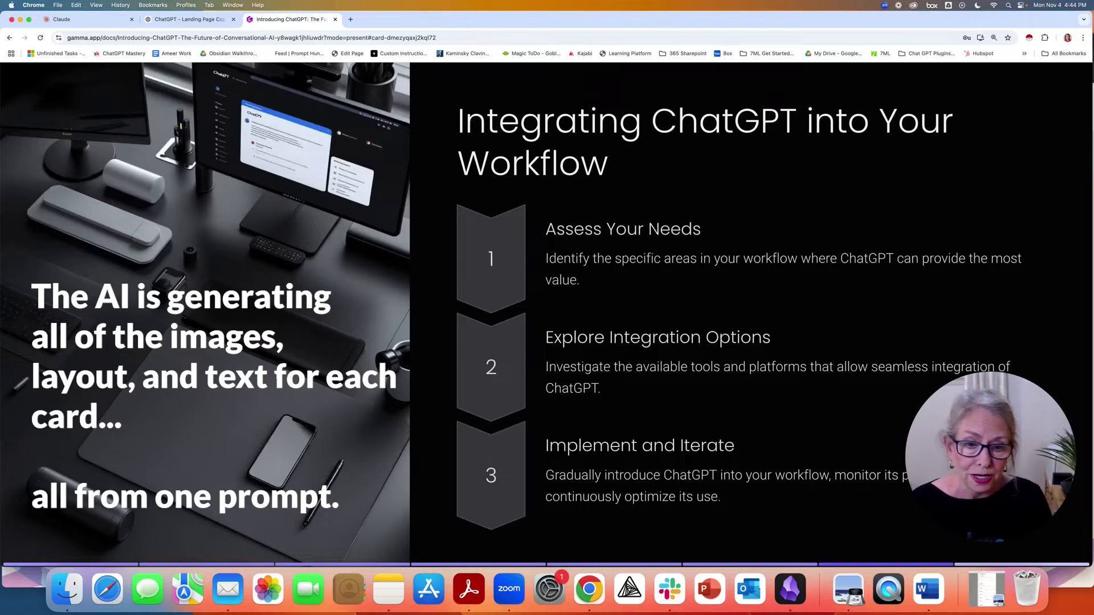
pyautogui.press('Right')
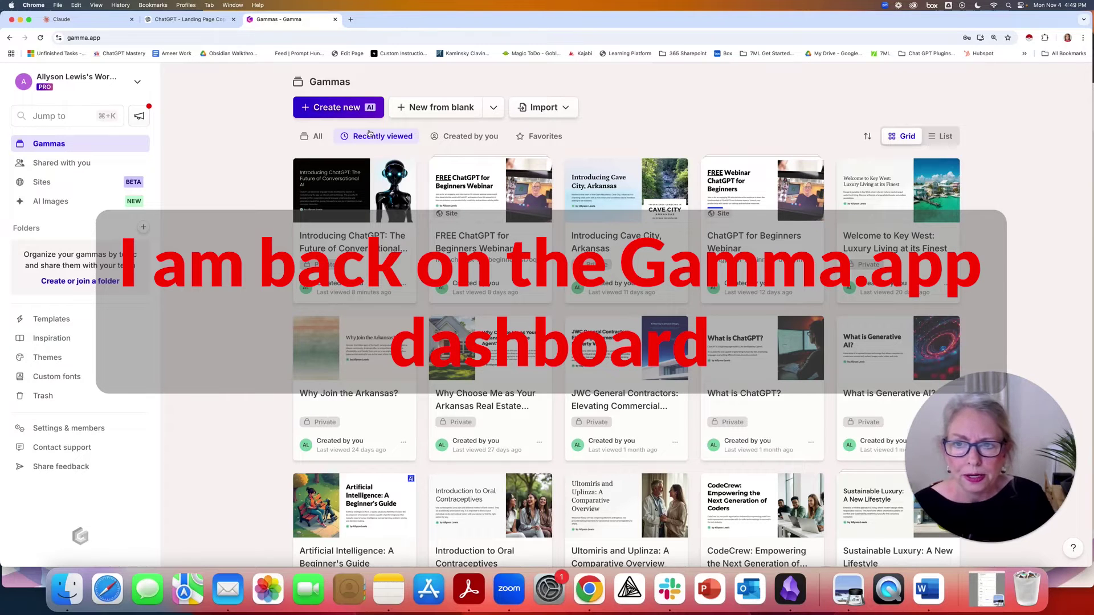
# Start creating another new gamma with AI
pyautogui.click(341, 108)
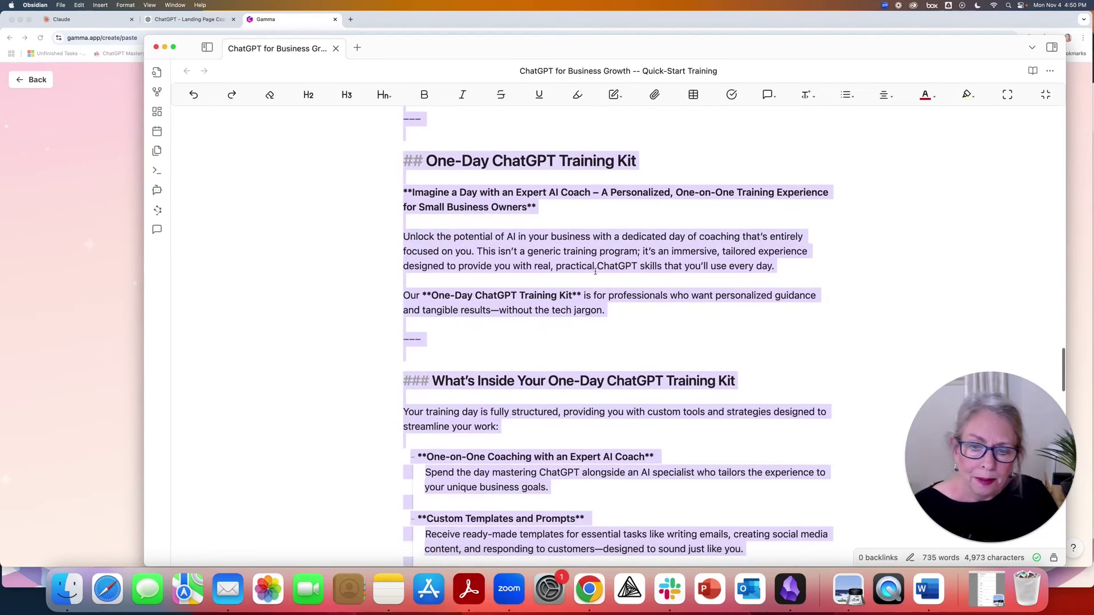
pyautogui.scroll(-1, 595, 272)
pyautogui.scroll(-3, 594, 270)
pyautogui.scroll(-3, 595, 271)
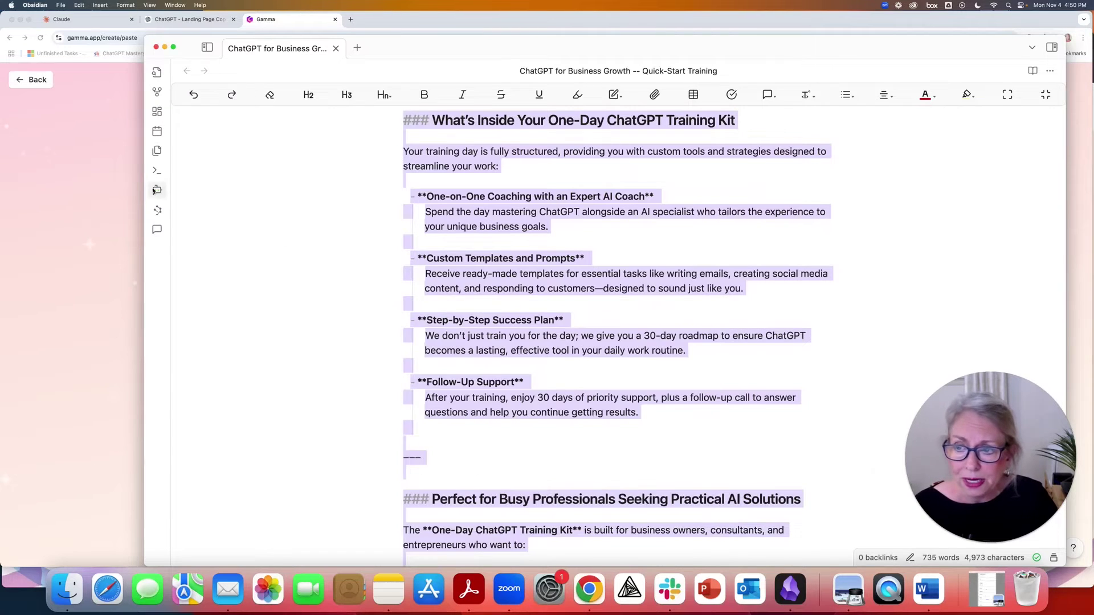
# Paste the One-Day ChatGPT Training Kit landing-page text and continue as a presentation
pyautogui.click(110, 180)
pyautogui.rightClick(404, 213)
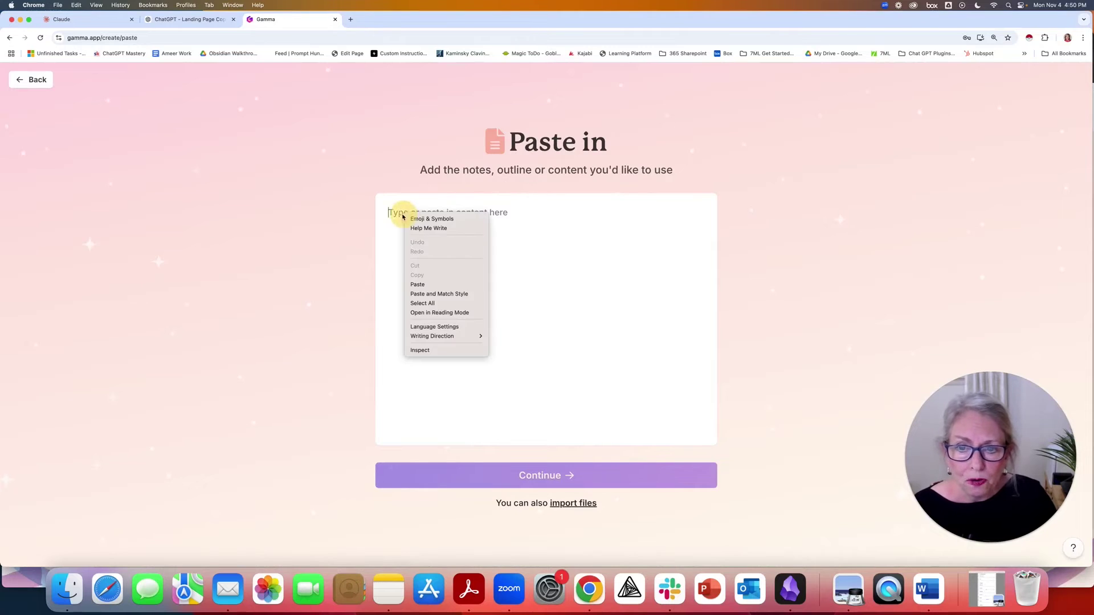
pyautogui.click(444, 284)
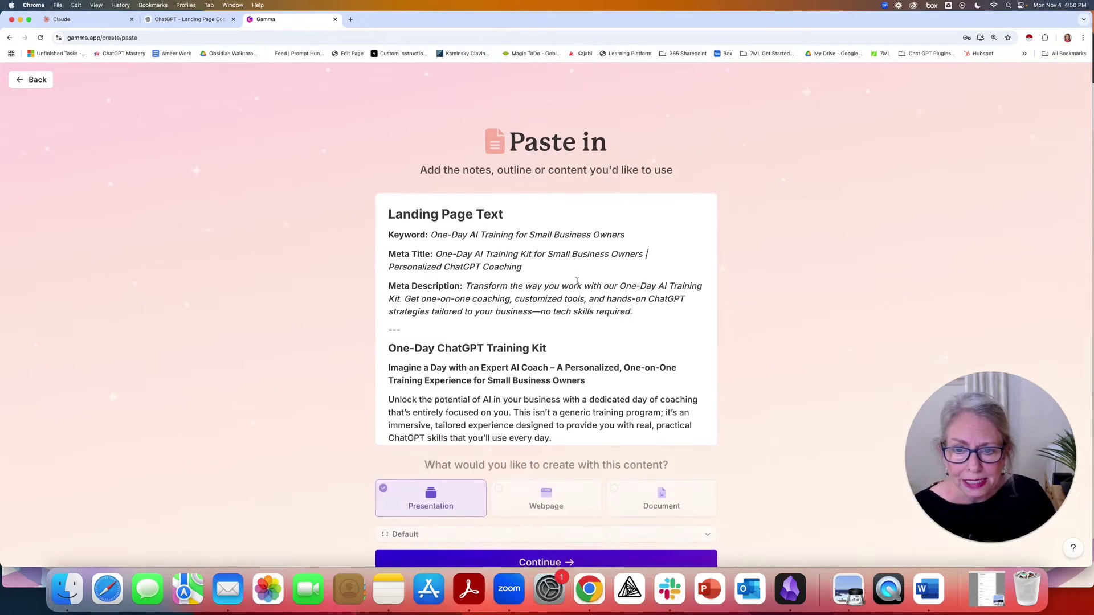
pyautogui.scroll(-3, 478, 411)
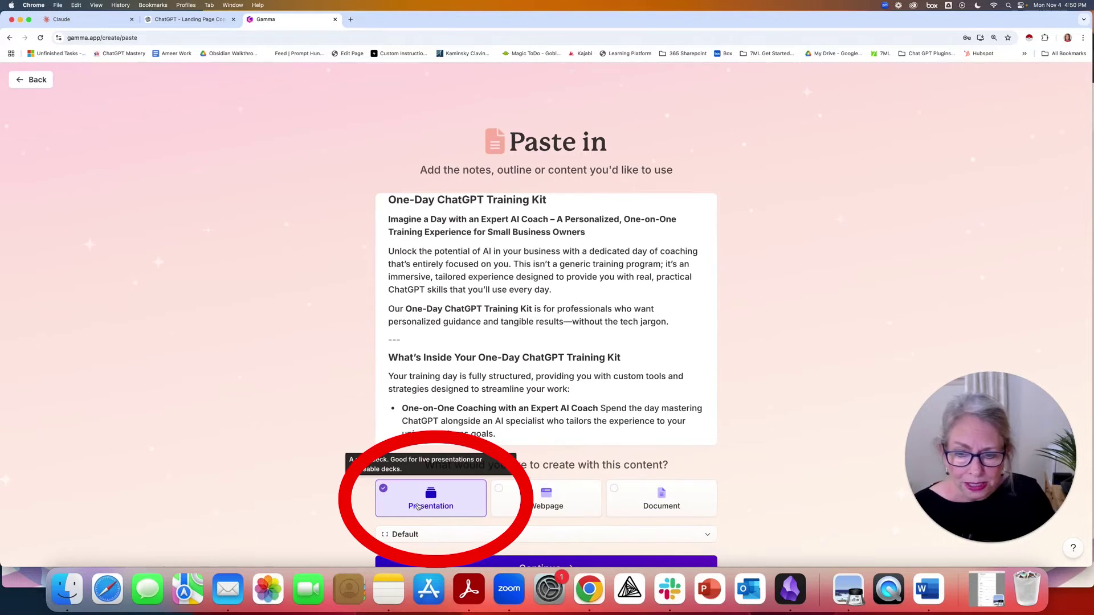
pyautogui.scroll(-2, 479, 479)
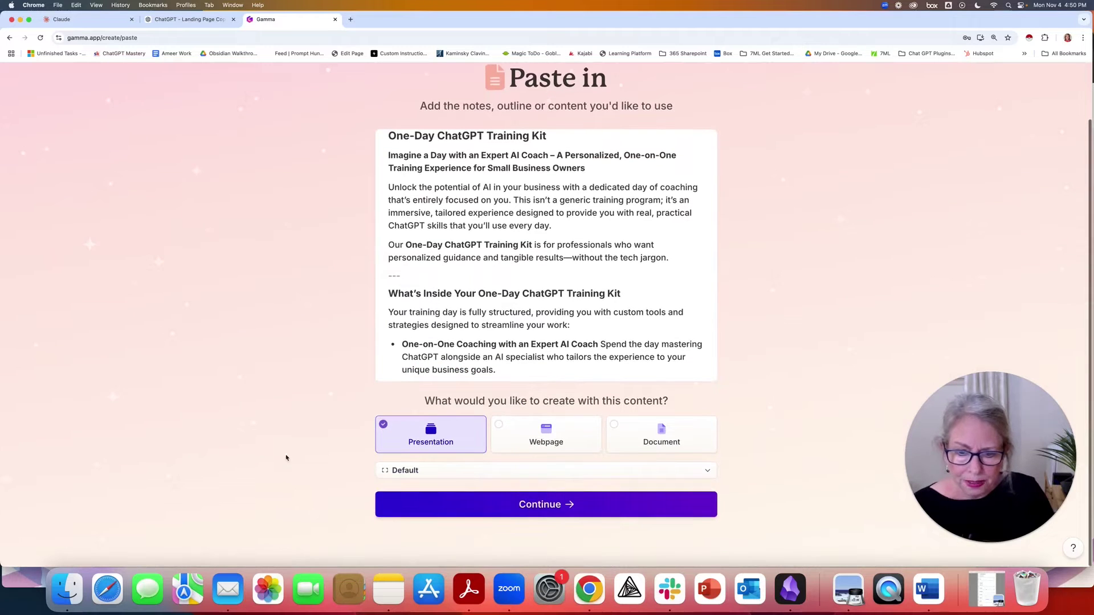
pyautogui.click(539, 506)
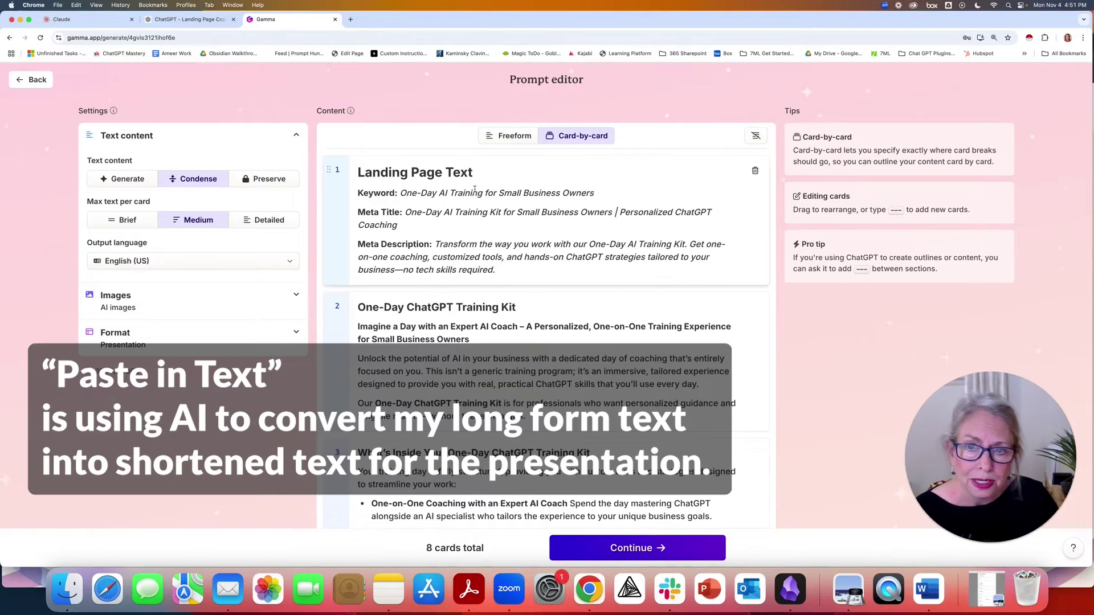
pyautogui.scroll(-3, 428, 180)
pyautogui.scroll(-1, 383, 165)
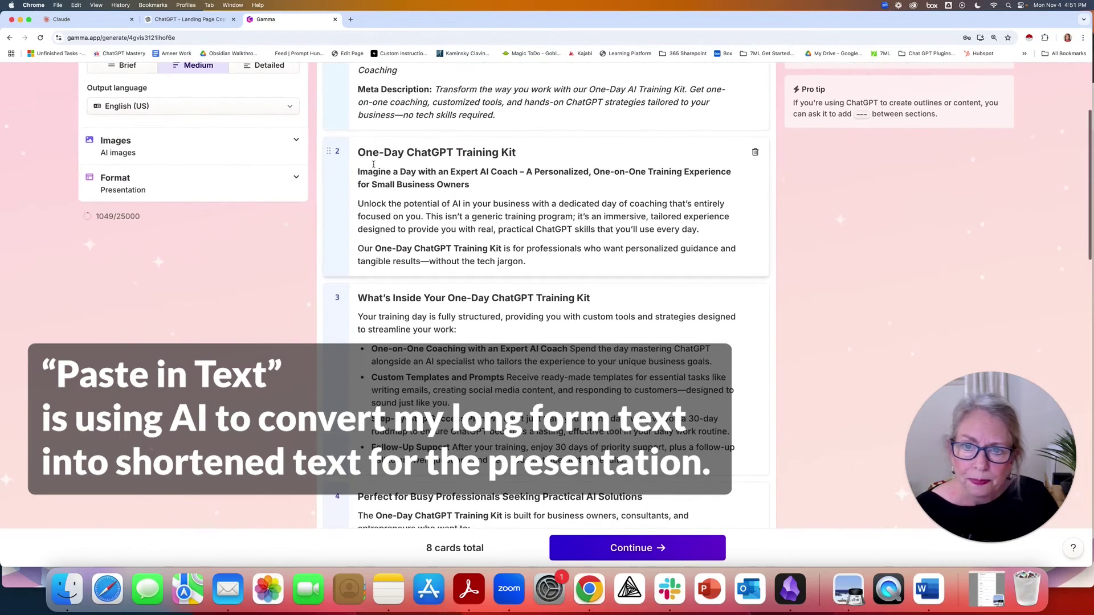
pyautogui.scroll(-2, 516, 171)
pyautogui.scroll(-1, 513, 172)
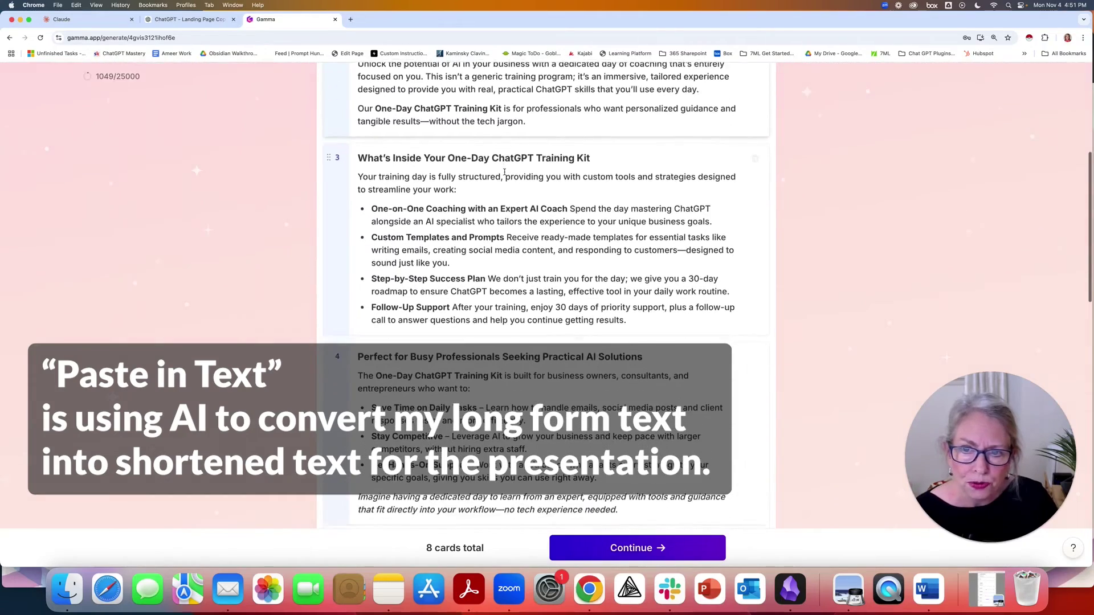
pyautogui.scroll(-1, 508, 171)
pyautogui.scroll(-3, 505, 172)
pyautogui.scroll(-2, 504, 171)
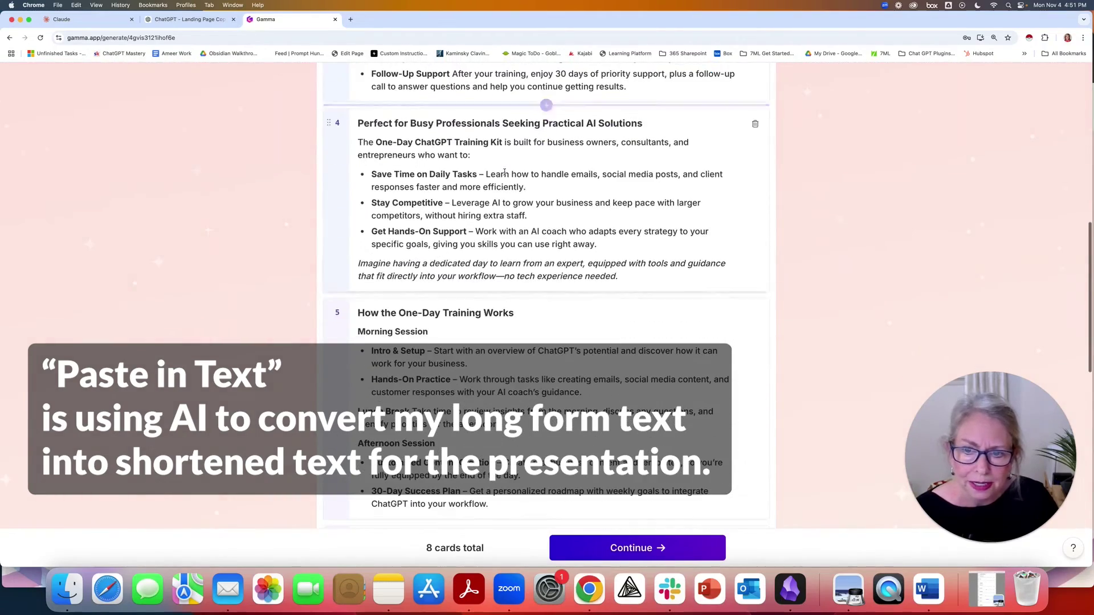
pyautogui.scroll(-5, 505, 172)
pyautogui.scroll(-4, 504, 172)
pyautogui.scroll(-5, 504, 172)
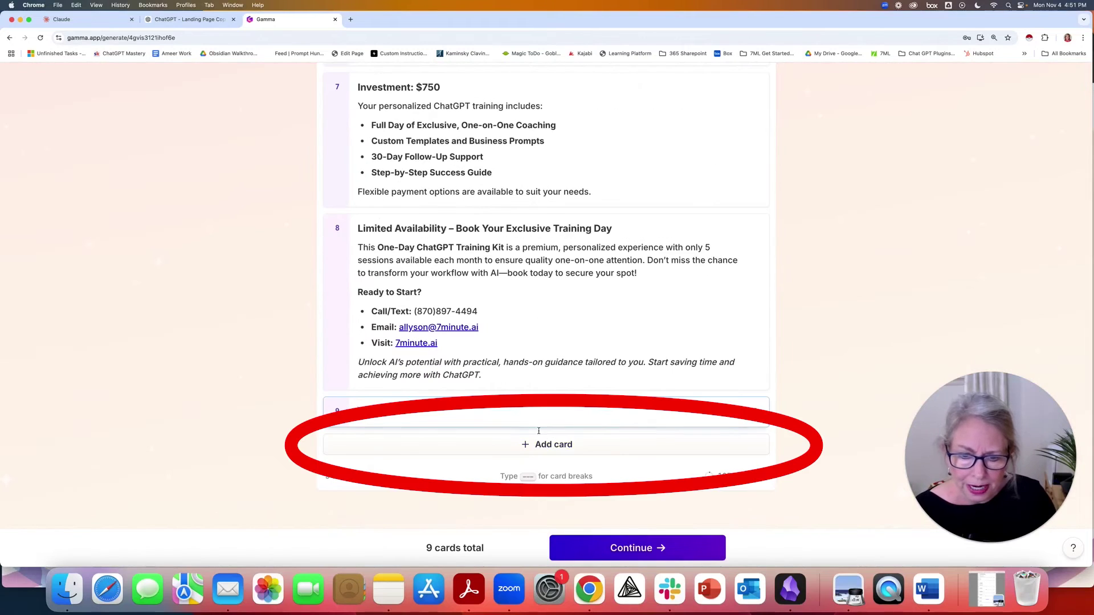
# Add six empty cards to reach 15, reload the editor and continue to theme selection
pyautogui.click(542, 446)
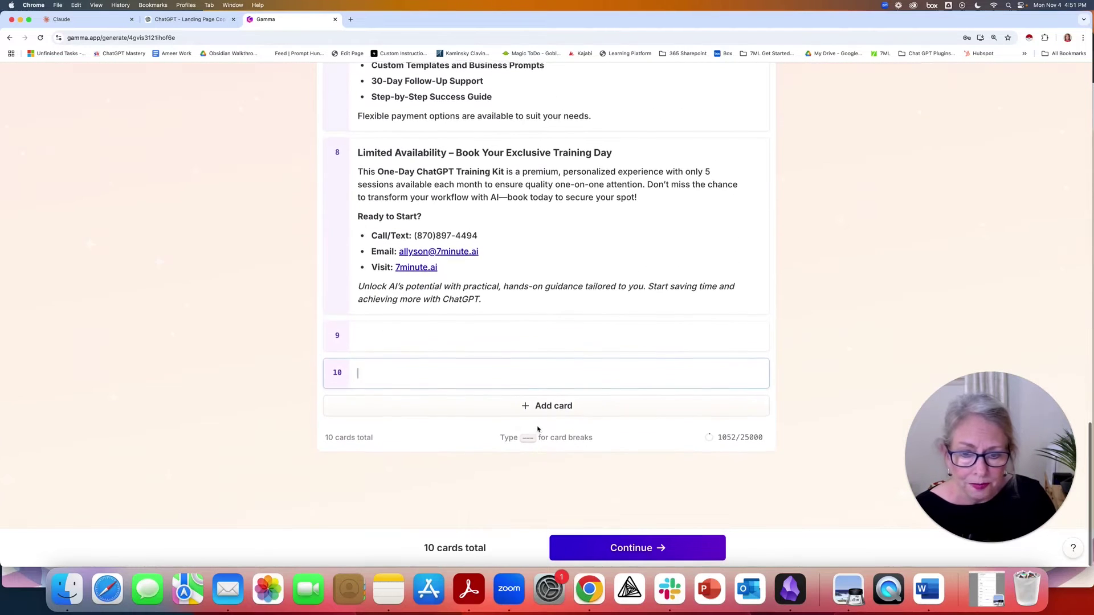
pyautogui.click(538, 407)
pyautogui.click(539, 407)
pyautogui.click(550, 469)
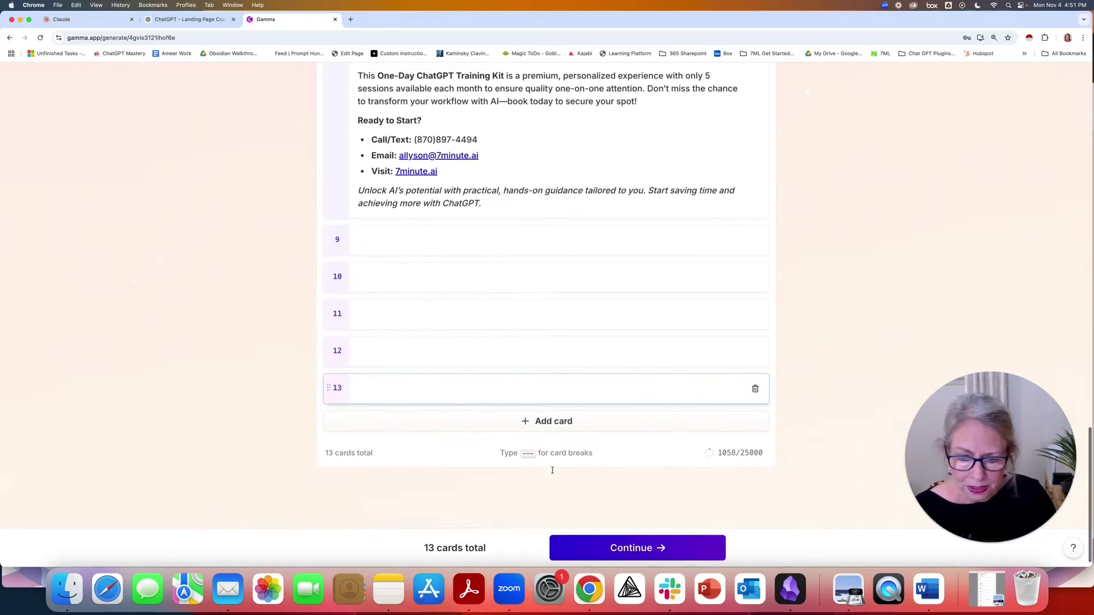
pyautogui.click(548, 411)
pyautogui.click(547, 409)
pyautogui.scroll(10, 548, 408)
pyautogui.scroll(5, 547, 407)
pyautogui.scroll(10, 547, 406)
pyautogui.scroll(10, 549, 407)
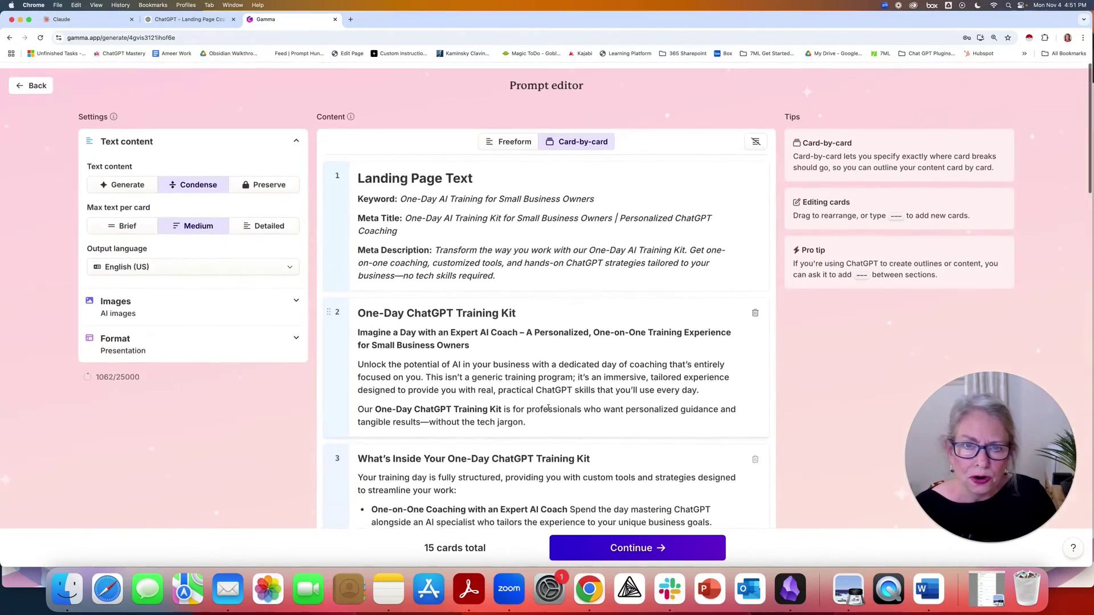
pyautogui.click(39, 39)
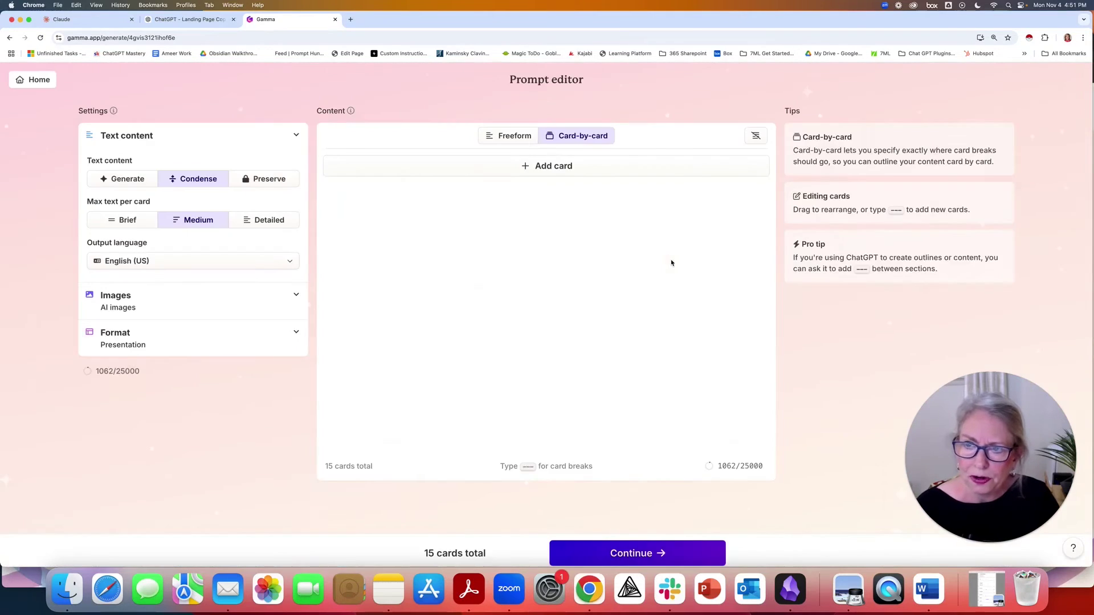
pyautogui.scroll(-5, 672, 259)
pyautogui.scroll(-5, 672, 259)
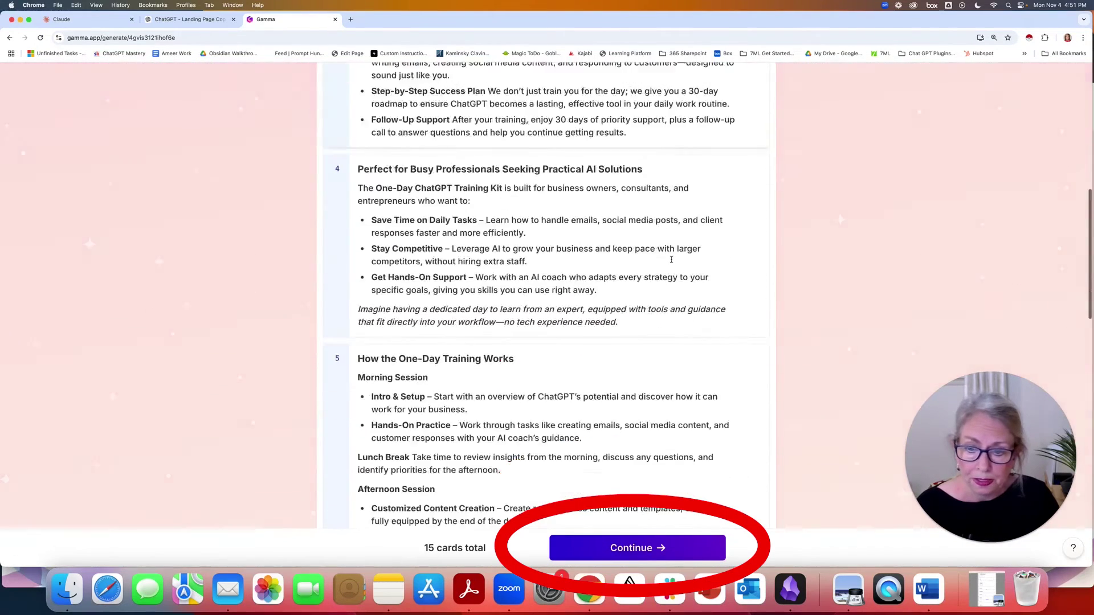
pyautogui.scroll(-5, 672, 259)
pyautogui.scroll(-5, 672, 259)
pyautogui.scroll(-5, 672, 258)
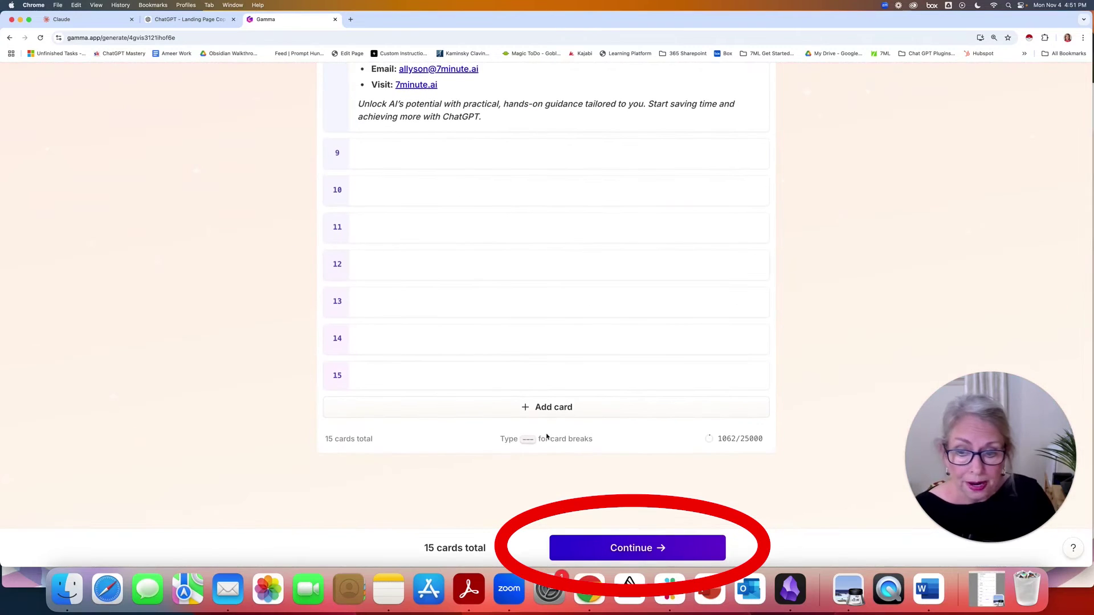
pyautogui.click(663, 544)
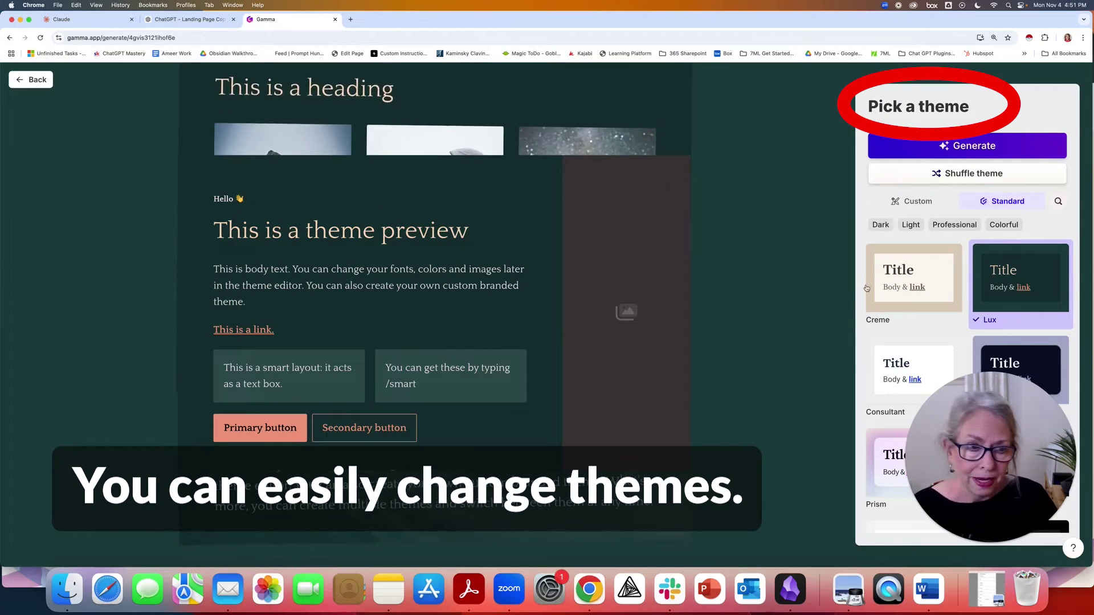
pyautogui.scroll(-5, 907, 282)
# Choose the first imported custom theme and generate the 15-card training presentation
pyautogui.click(913, 202)
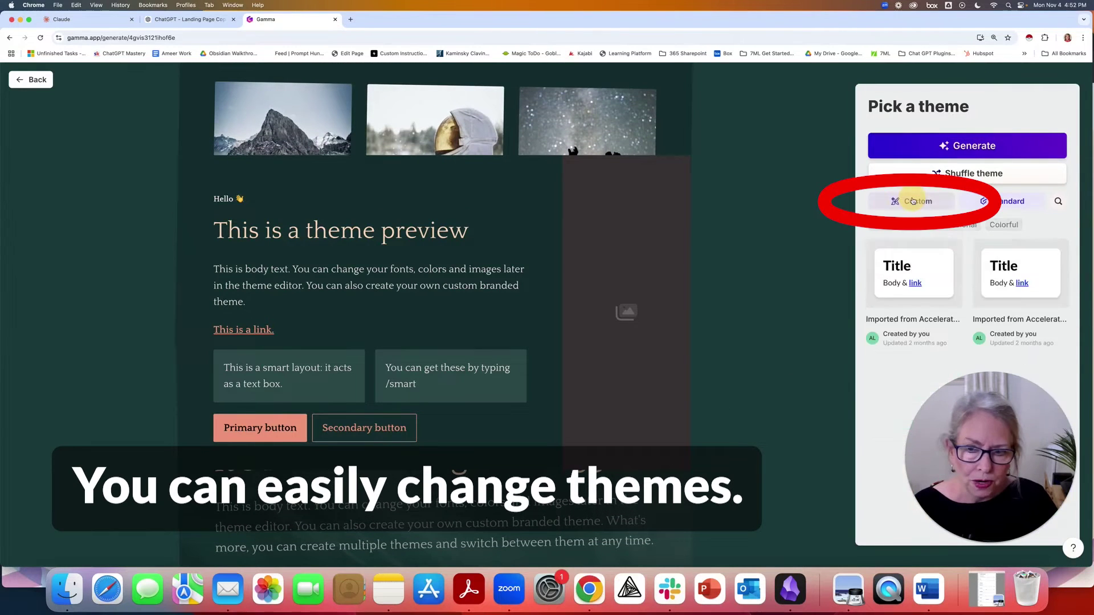
pyautogui.click(888, 274)
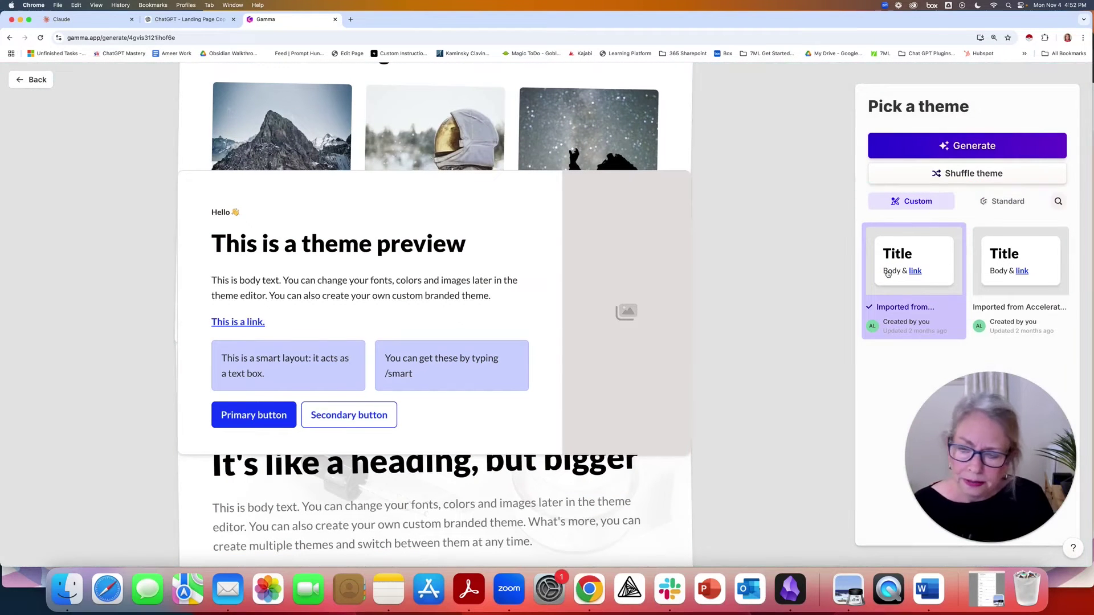
pyautogui.click(912, 147)
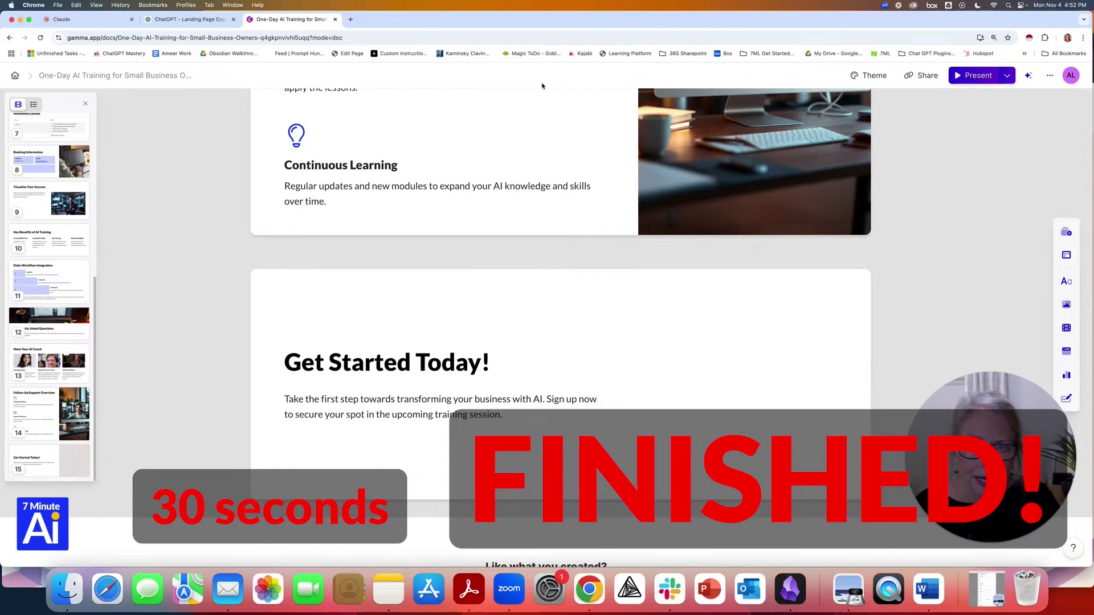
pyautogui.scroll(5, 6, 179)
pyautogui.click(44, 144)
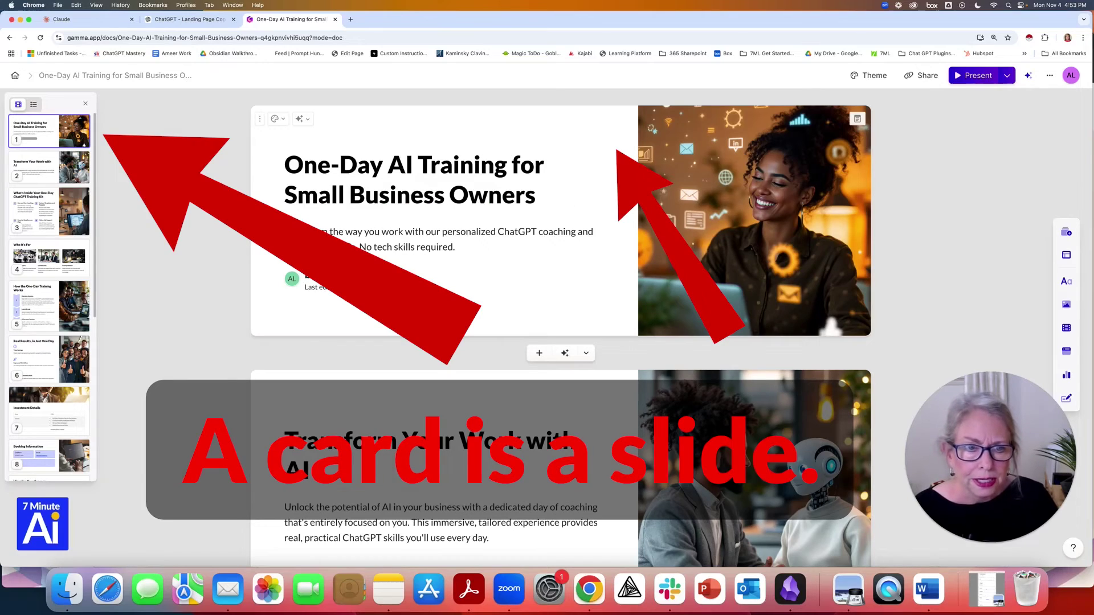
pyautogui.scroll(-2, 729, 269)
pyautogui.scroll(-2, 729, 268)
pyautogui.scroll(-2, 729, 269)
pyautogui.scroll(-3, 729, 269)
pyautogui.scroll(-3, 730, 269)
pyautogui.scroll(-2, 729, 268)
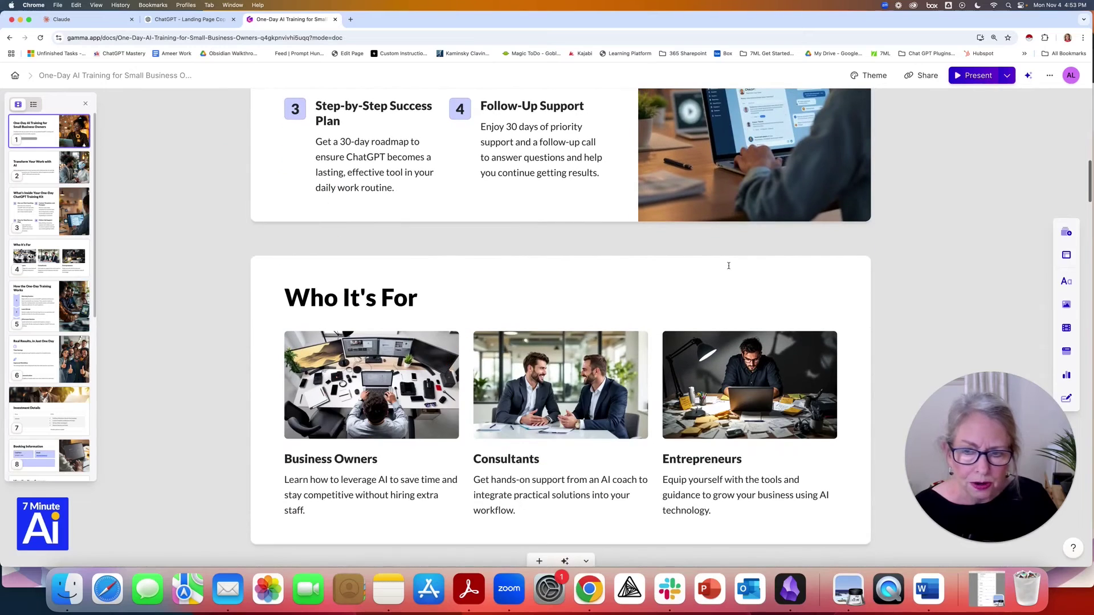
pyautogui.moveTo(560, 401)
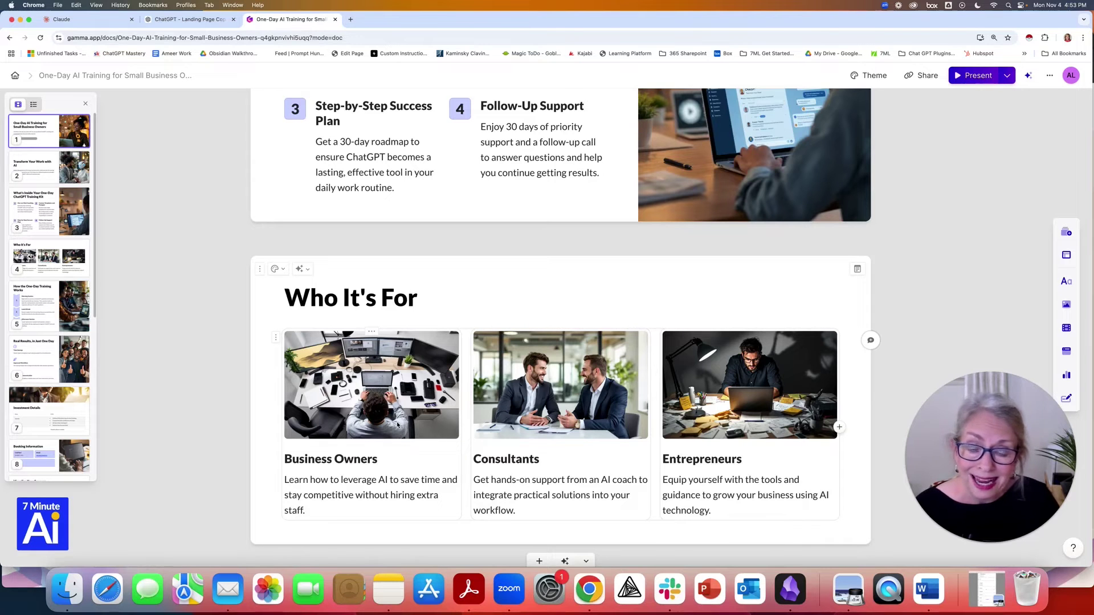
pyautogui.scroll(2, 390, 411)
pyautogui.scroll(10, 390, 410)
pyautogui.scroll(2, 391, 411)
pyautogui.scroll(3, 391, 405)
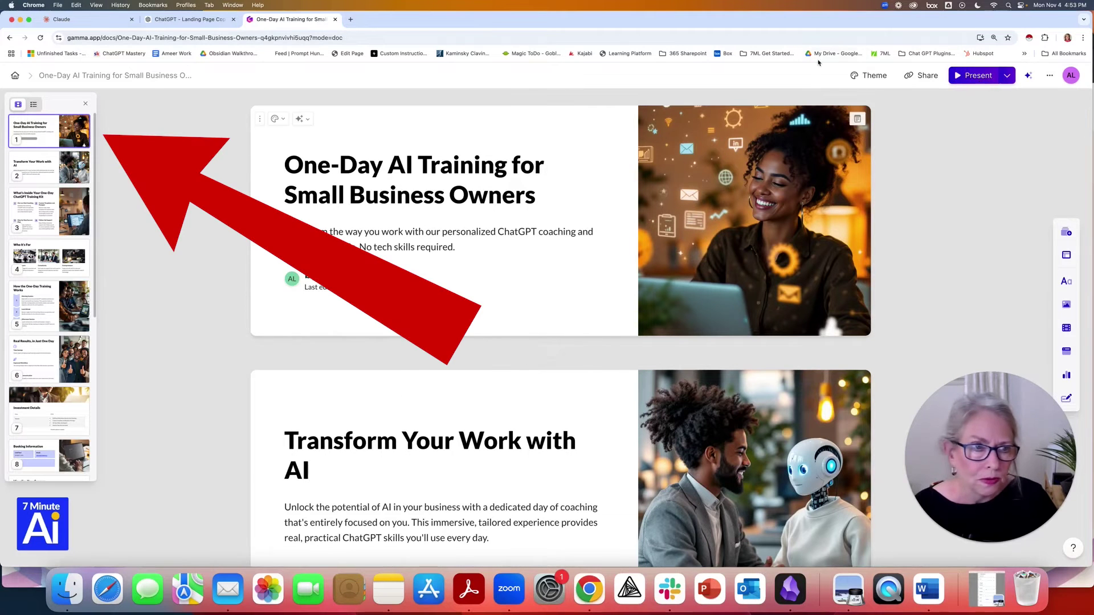
# Present the deck full screen and advance from the title slide past Who It's For to How the One-Day Training Works
pyautogui.click(973, 78)
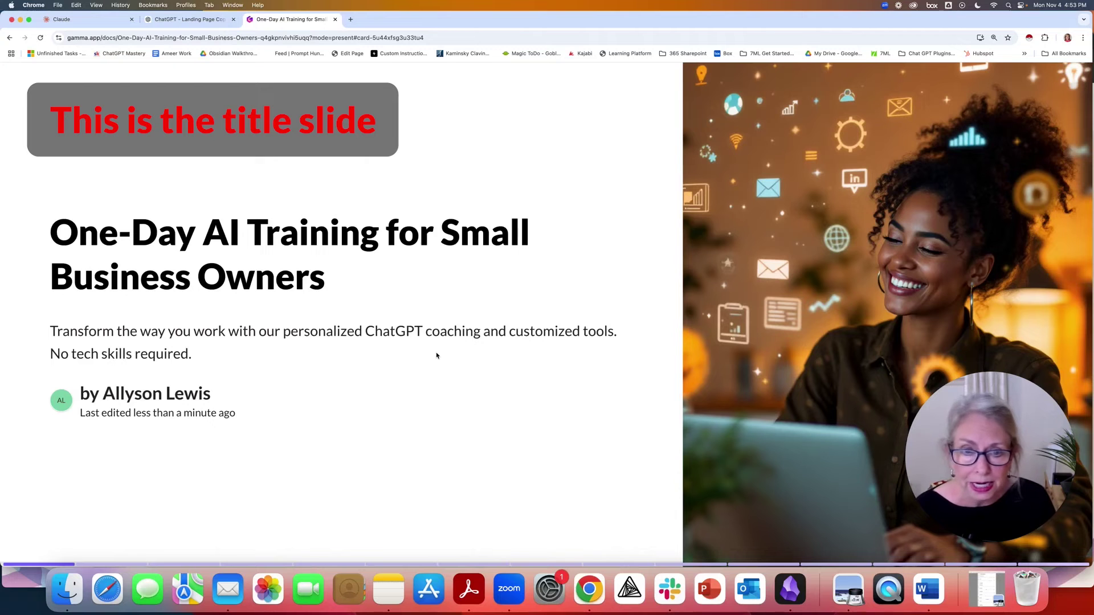
pyautogui.press('Right')
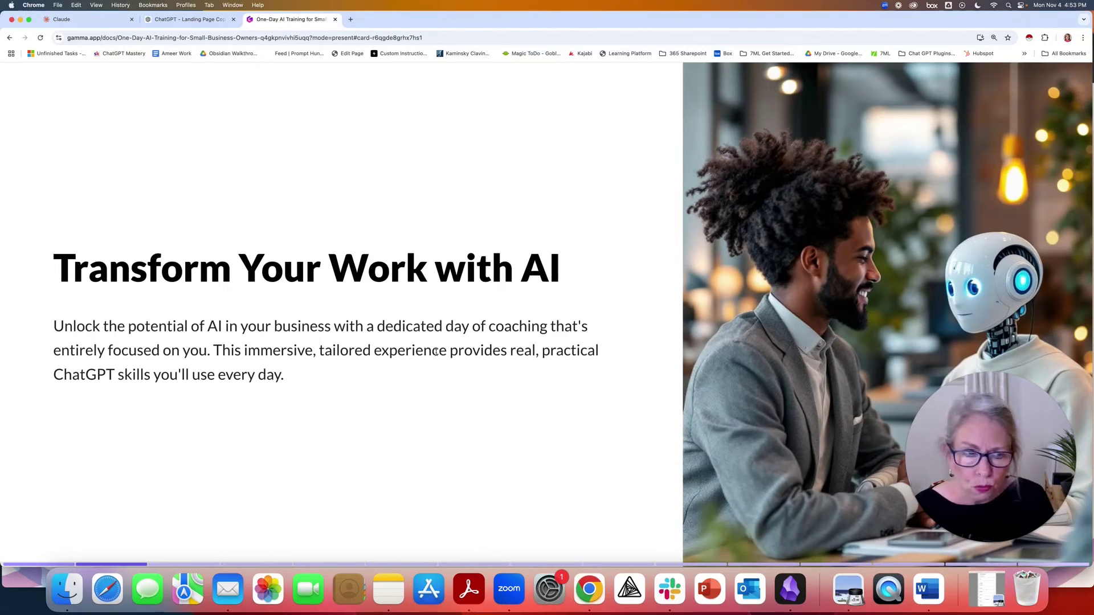
pyautogui.press('Right')
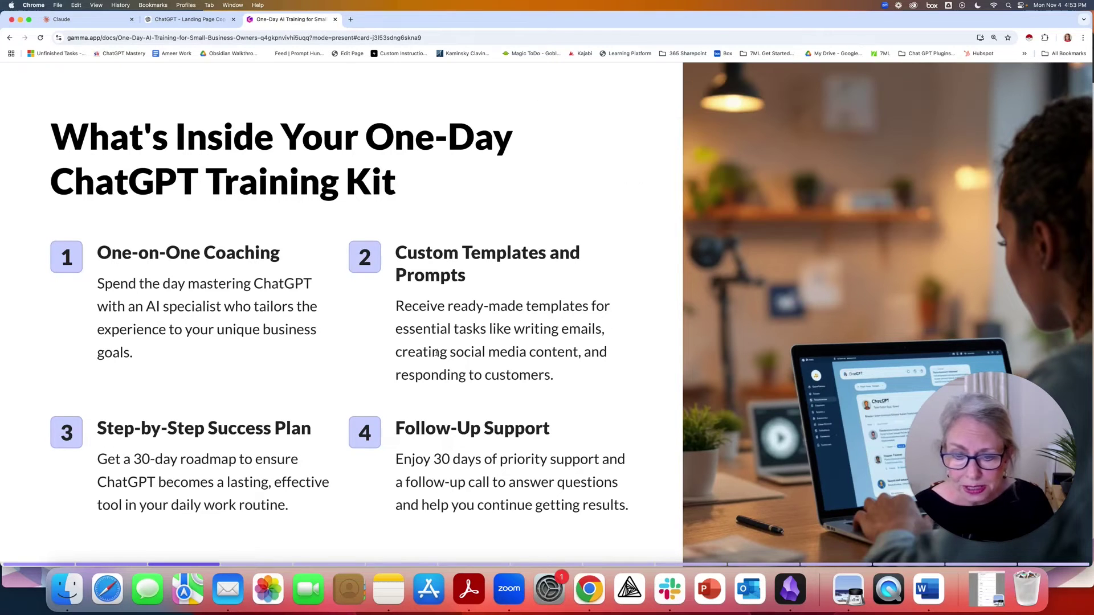
pyautogui.press('Right')
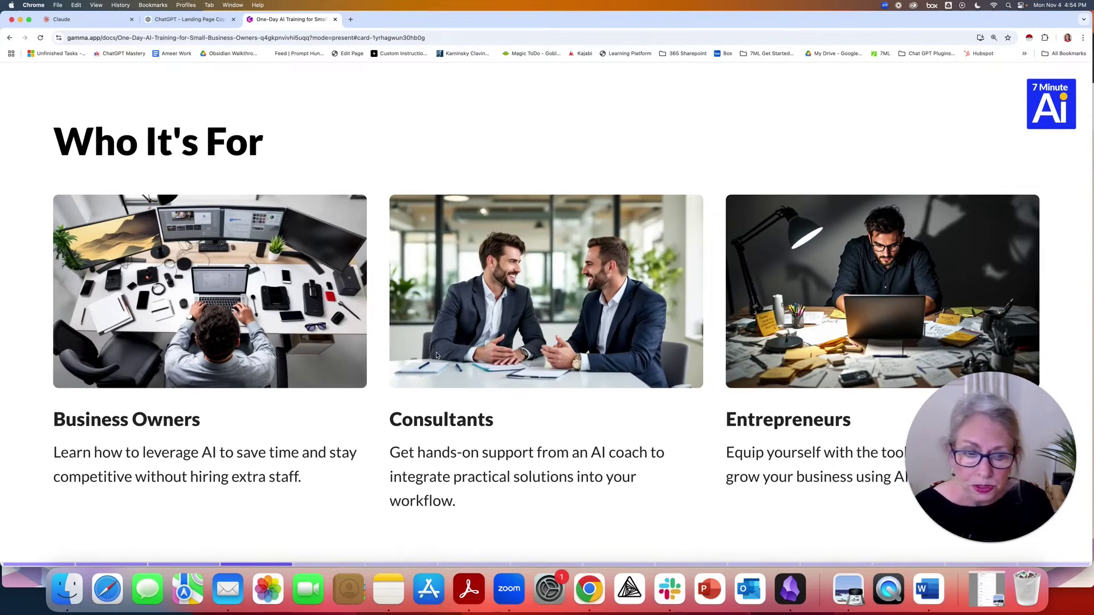
pyautogui.press('Right')
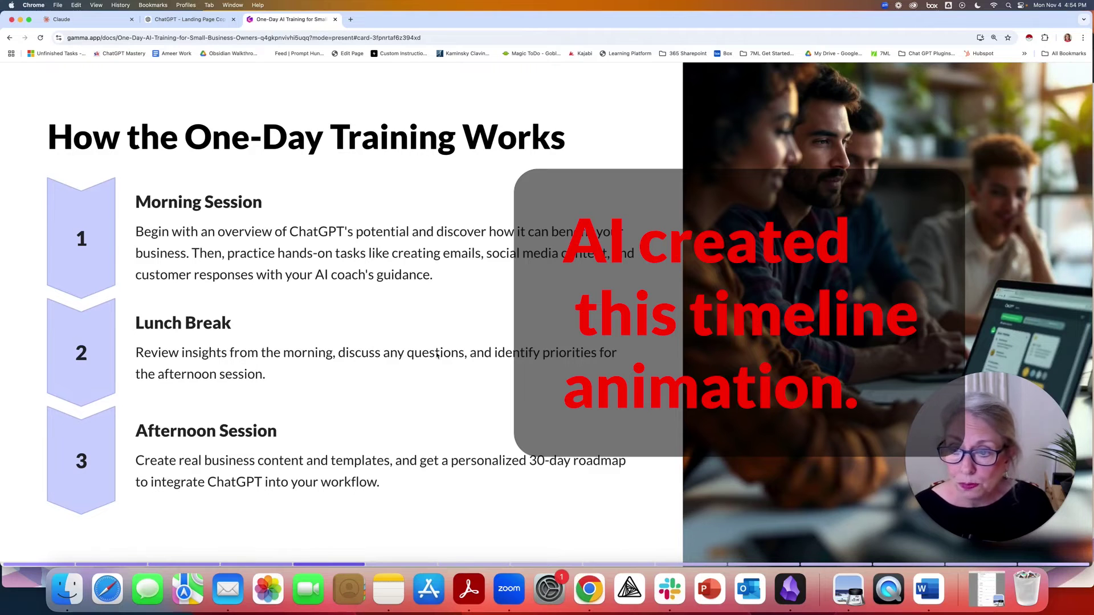
# Advance card by card from Real Results through Investment, Booking, Key Benefits and FAQ to Meet Your AI Coach
pyautogui.press('Right')
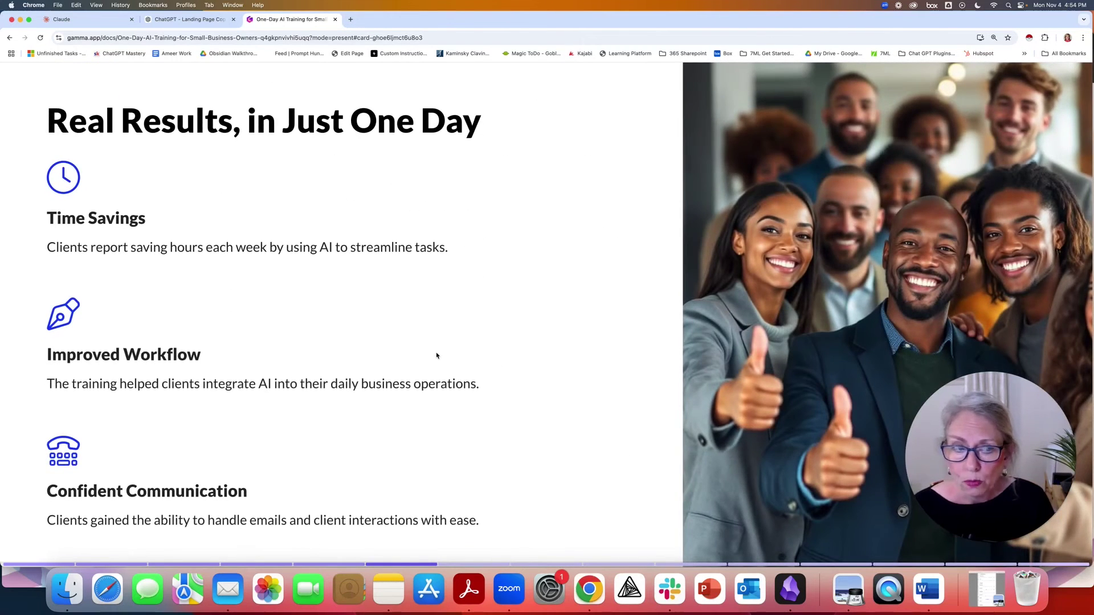
pyautogui.press('Right')
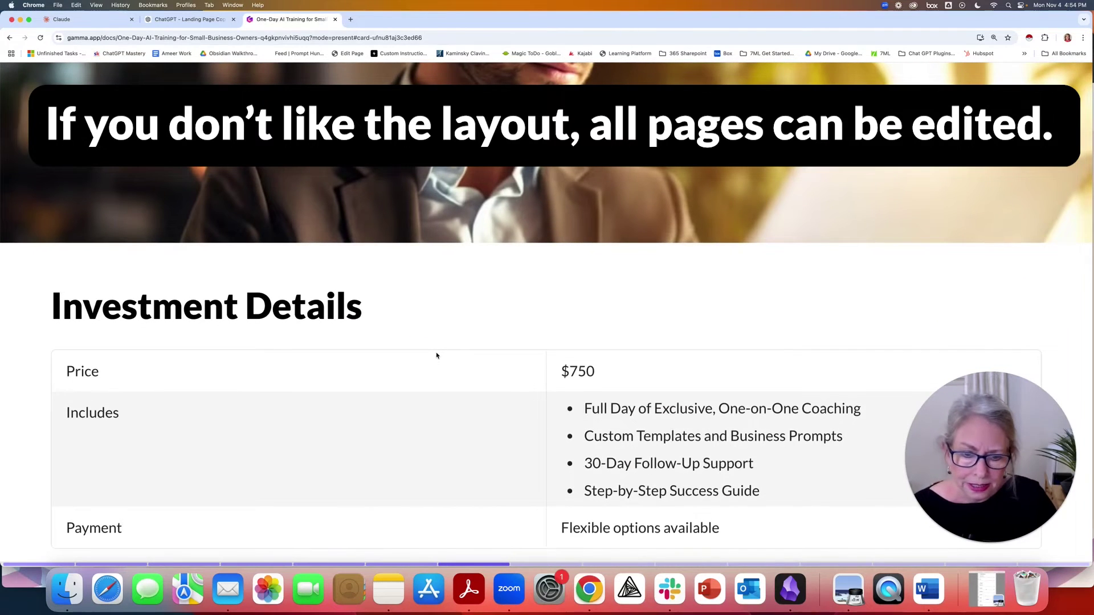
pyautogui.press('Right')
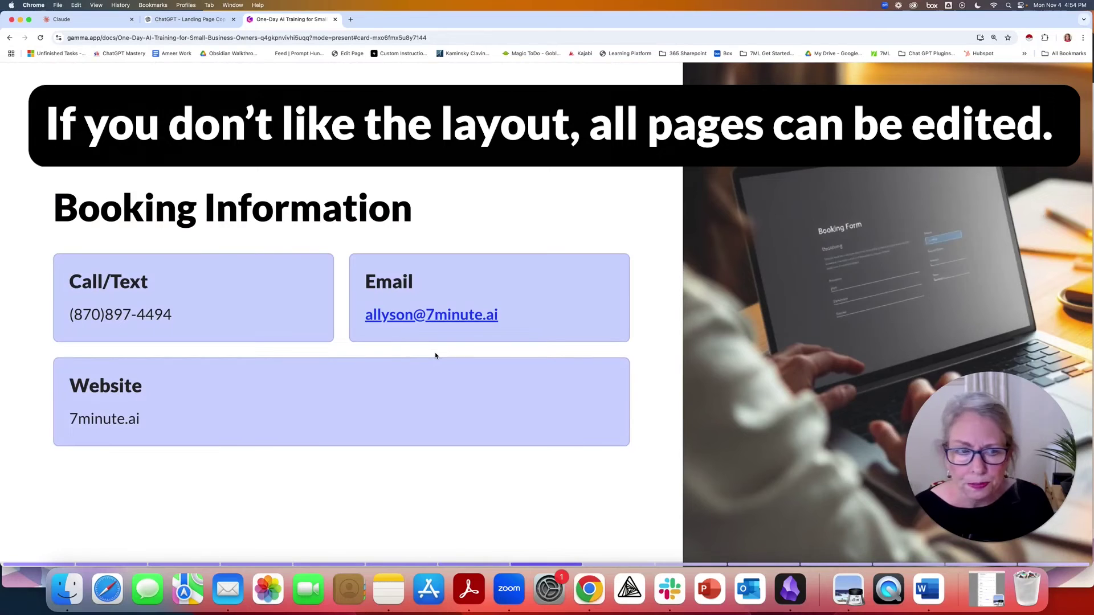
pyautogui.press('Right')
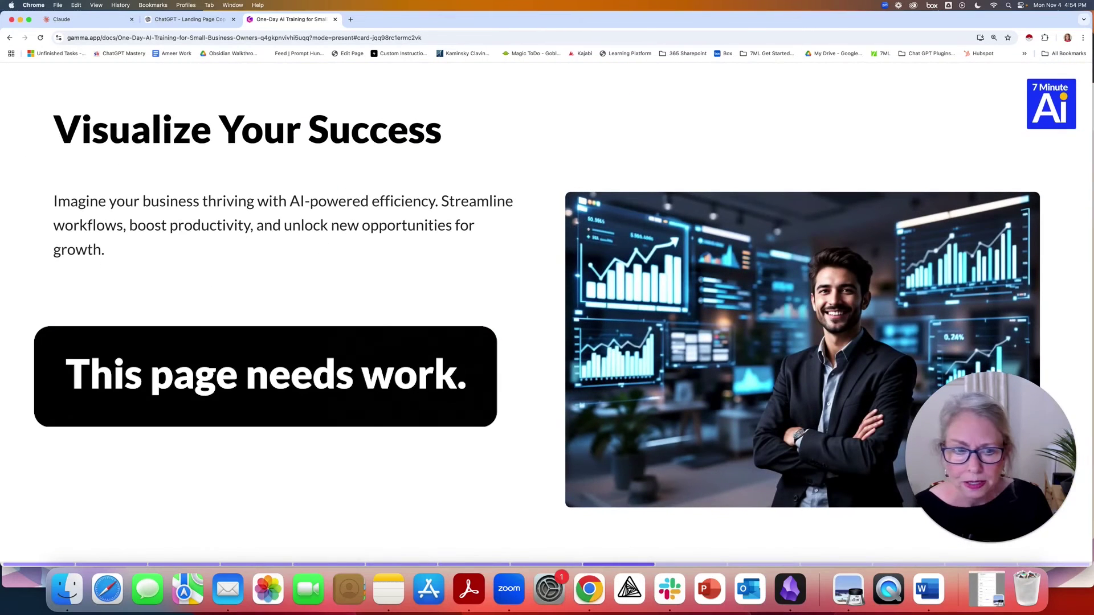
pyautogui.press('Right')
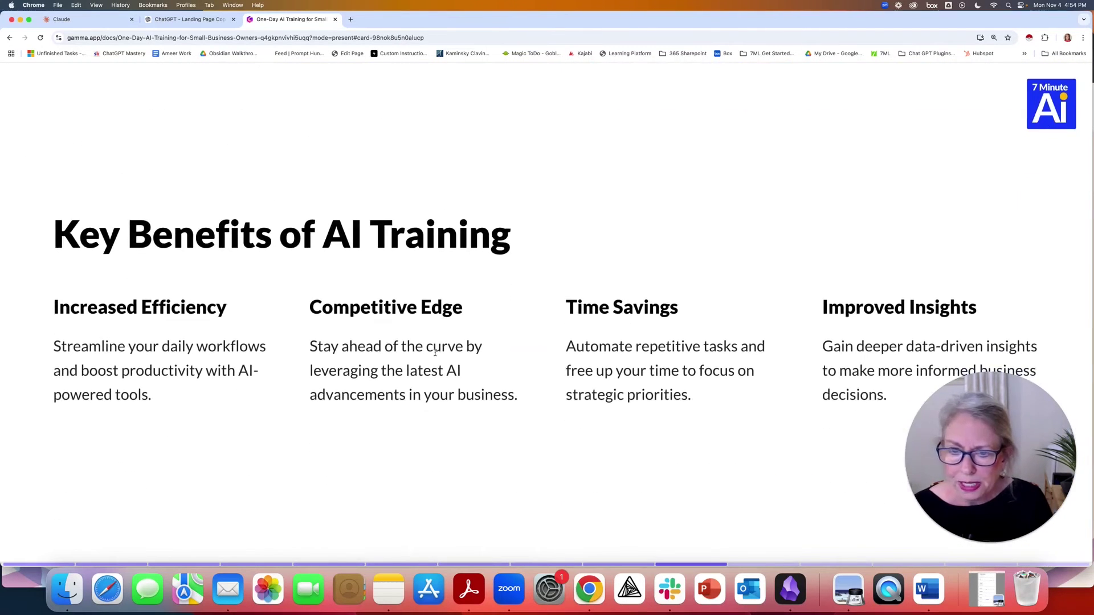
pyautogui.press('Right')
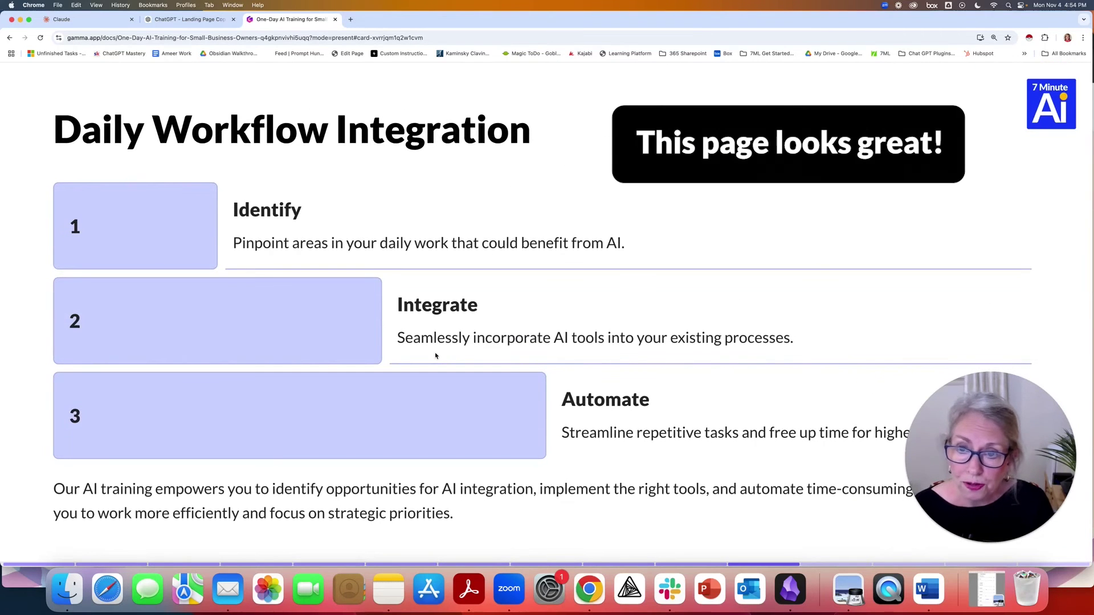
pyautogui.press('Right')
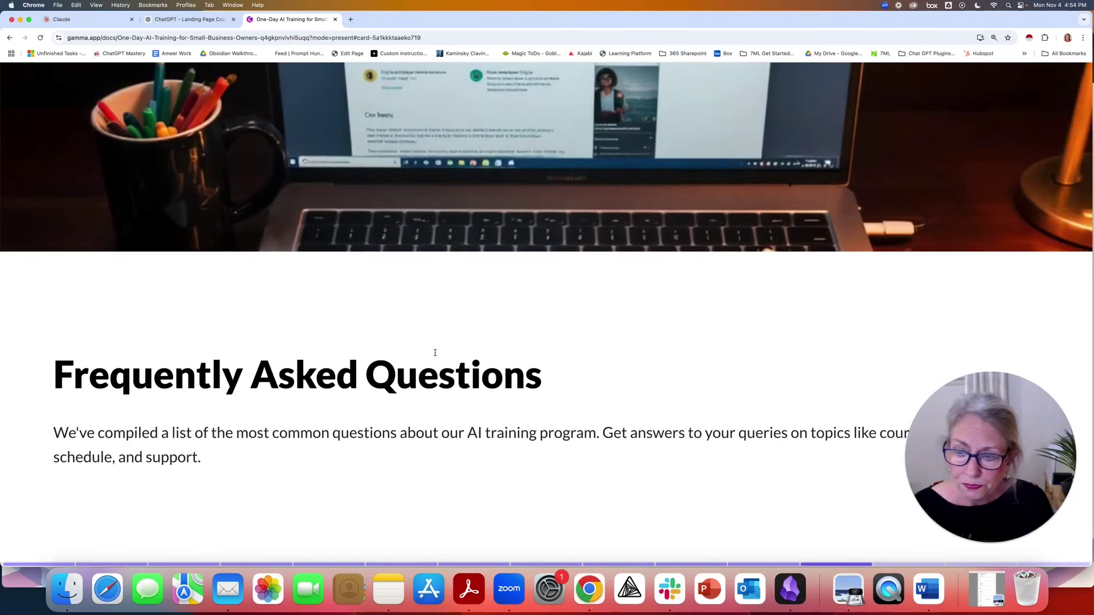
pyautogui.press('Right')
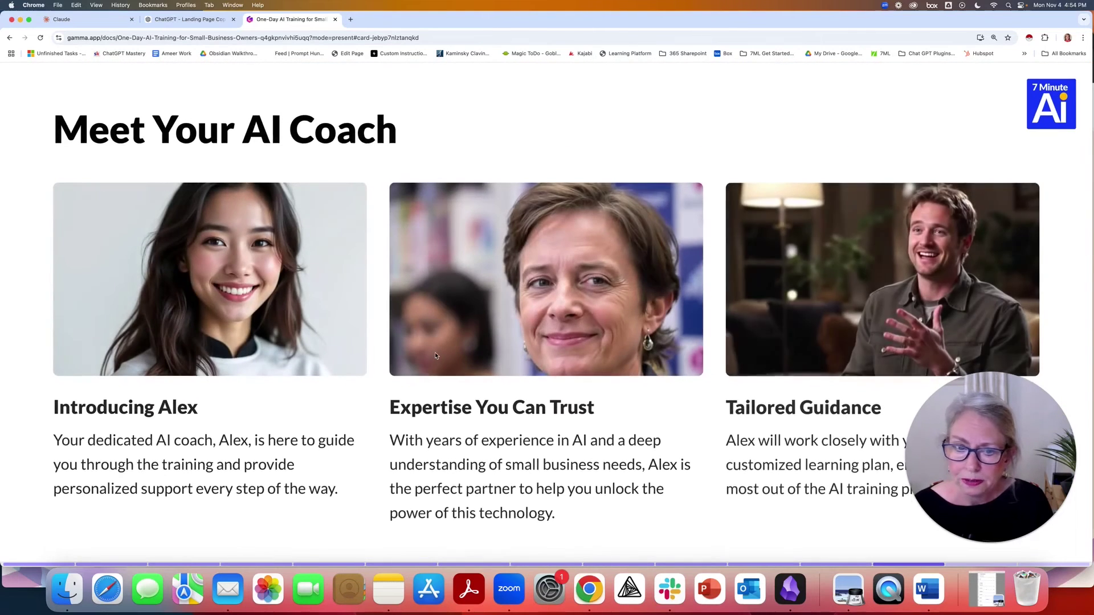
pyautogui.press('Left')
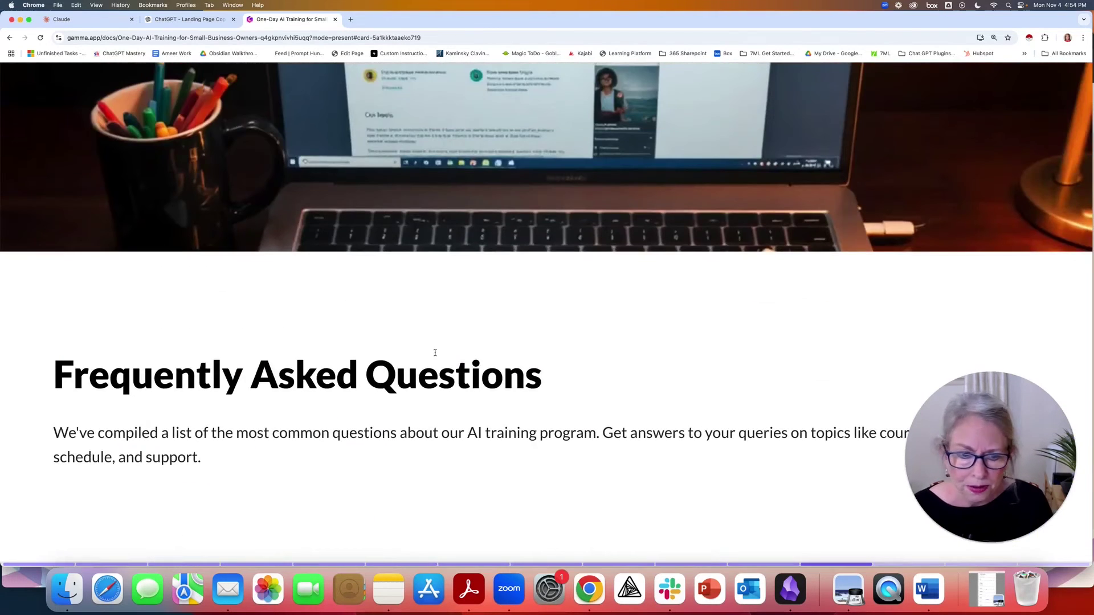
pyautogui.press('Right')
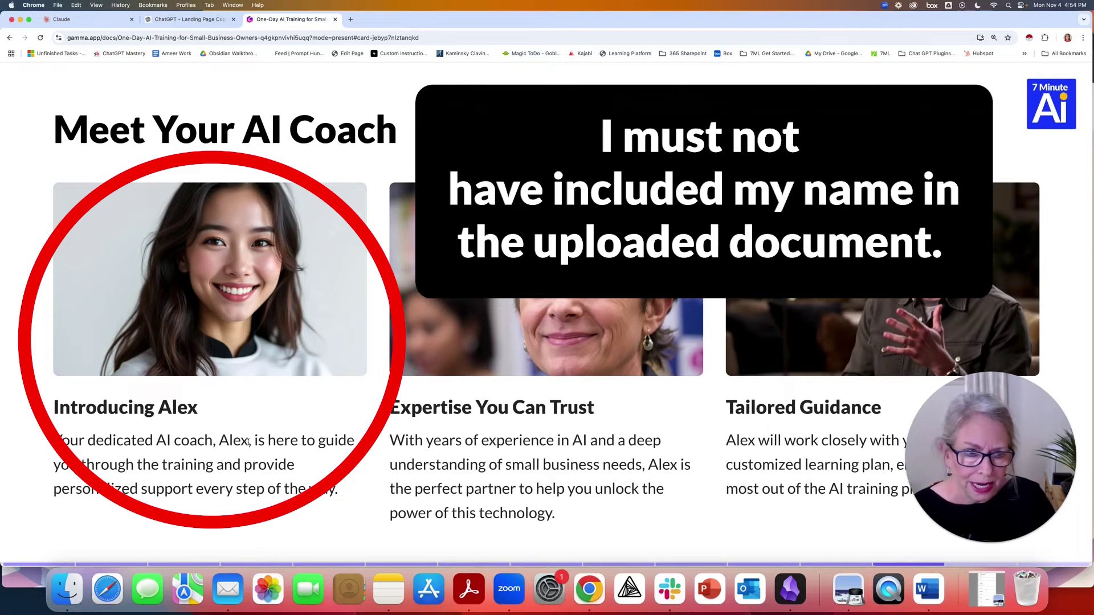
# Advance through Follow-Up Support to the final Get Started Today! card, then go back to the Create with AI page
pyautogui.press('Right')
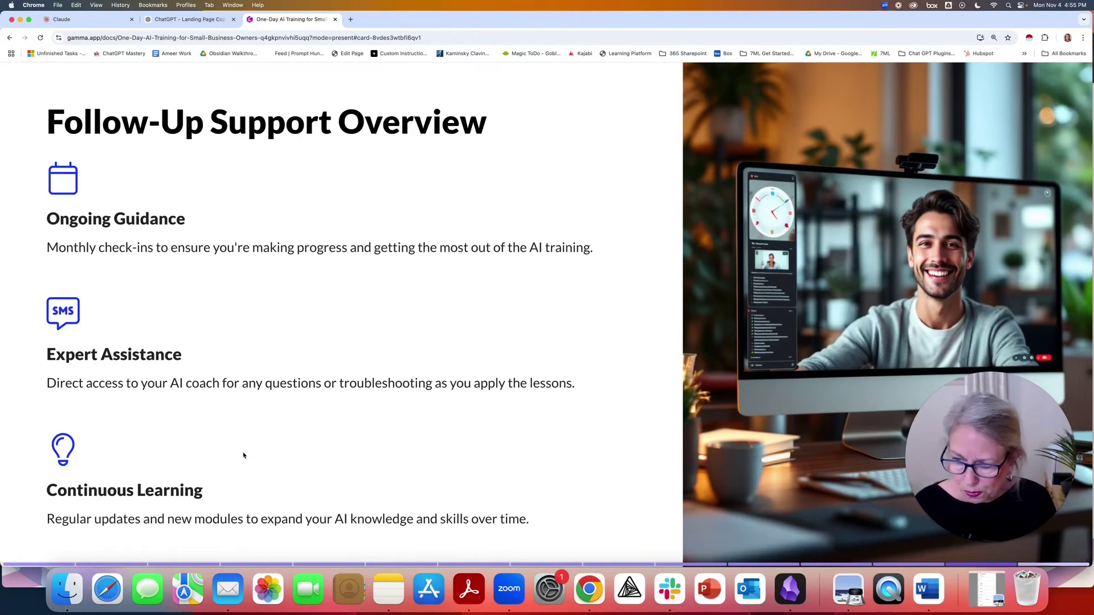
pyautogui.press('Right')
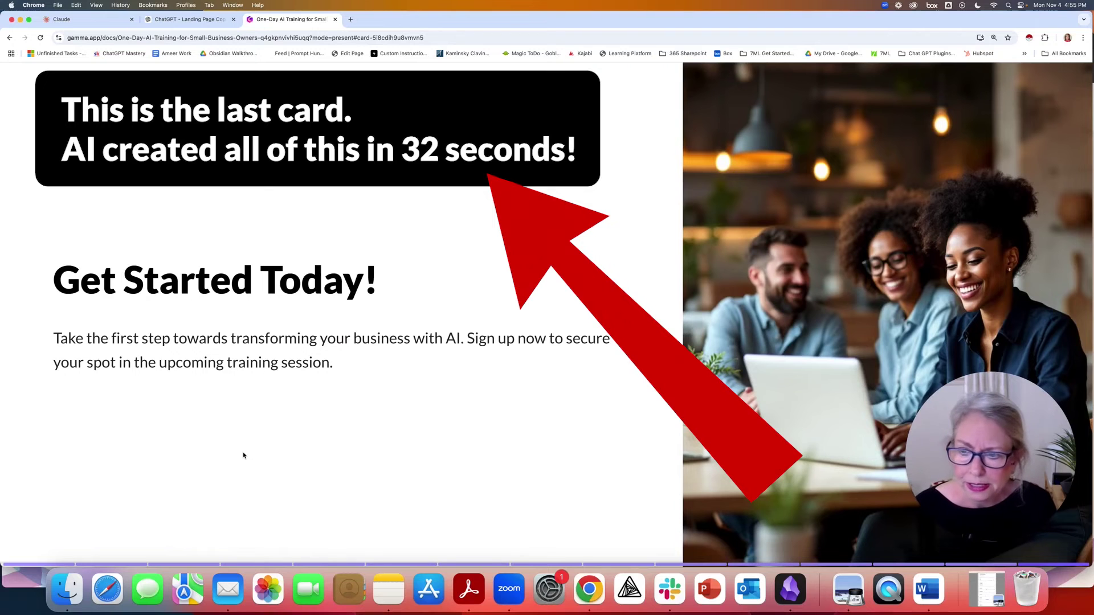
pyautogui.click(9, 37)
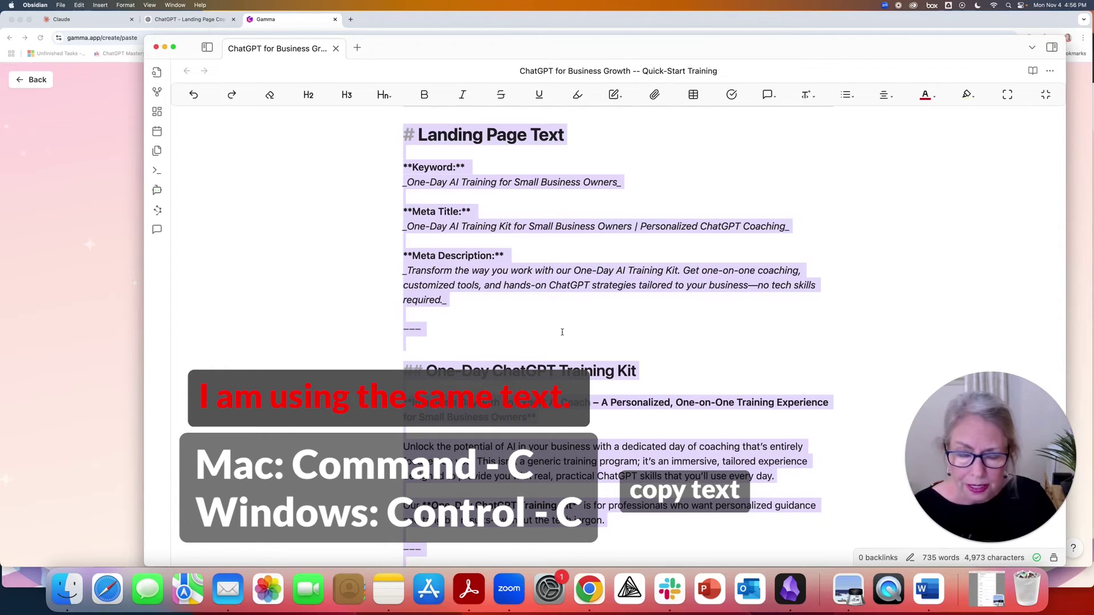
# Paste the landing page text, choose Webpage as the output, and accept the nine-card outline to reach Pick a theme
pyautogui.click(121, 99)
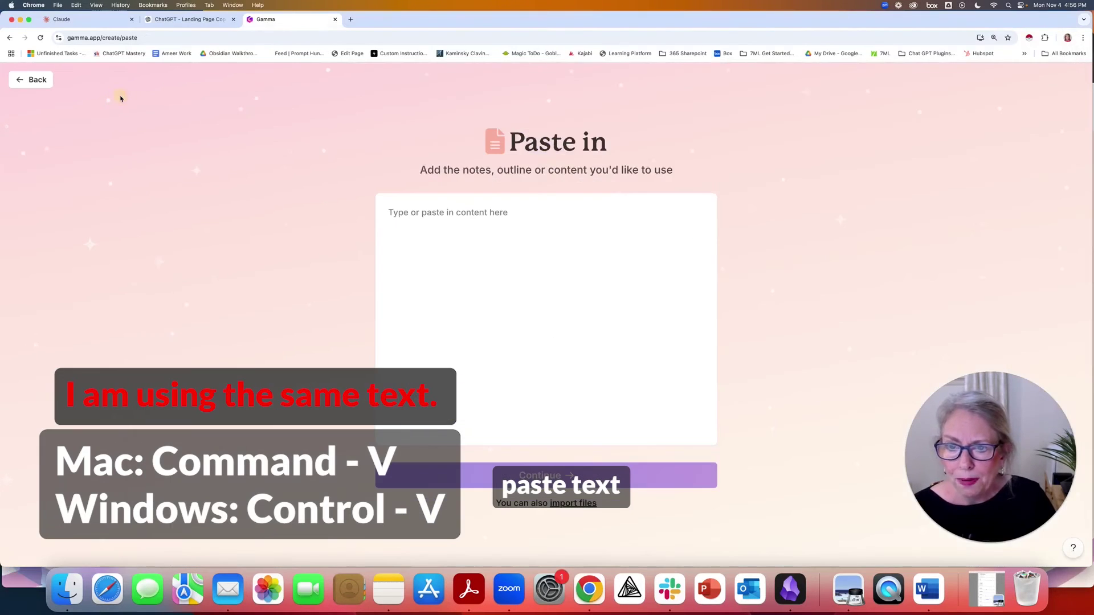
pyautogui.click(409, 219)
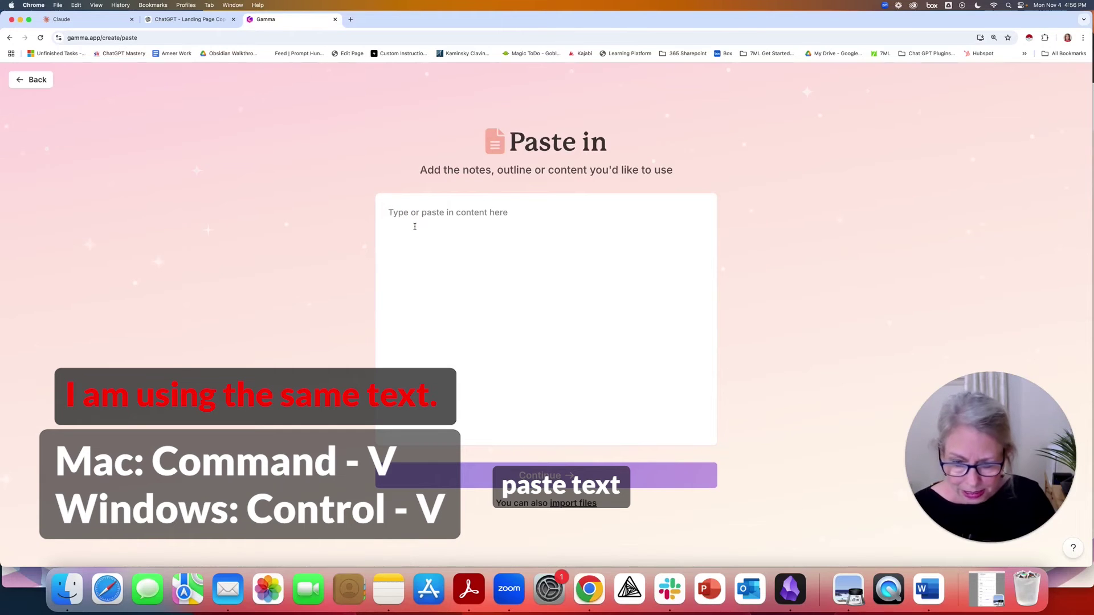
pyautogui.press('cmd+v')
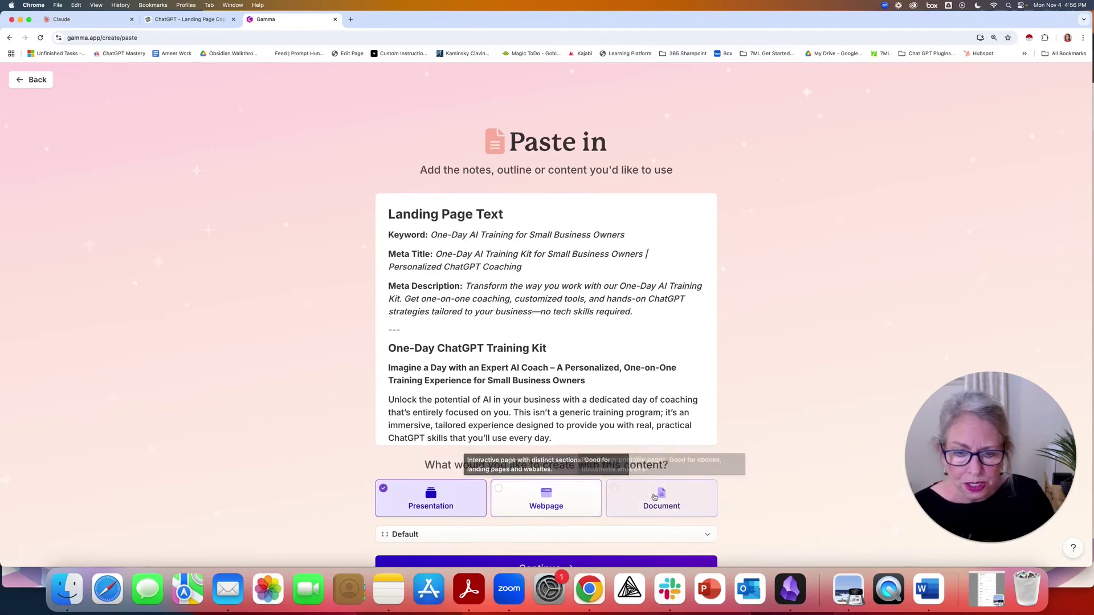
pyautogui.click(562, 505)
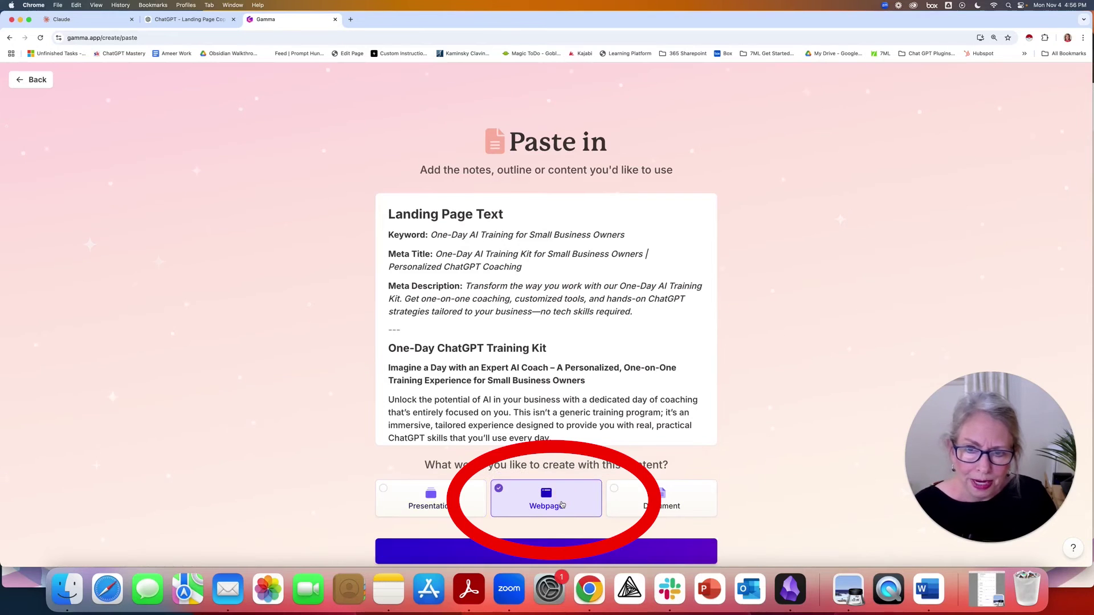
pyautogui.click(562, 551)
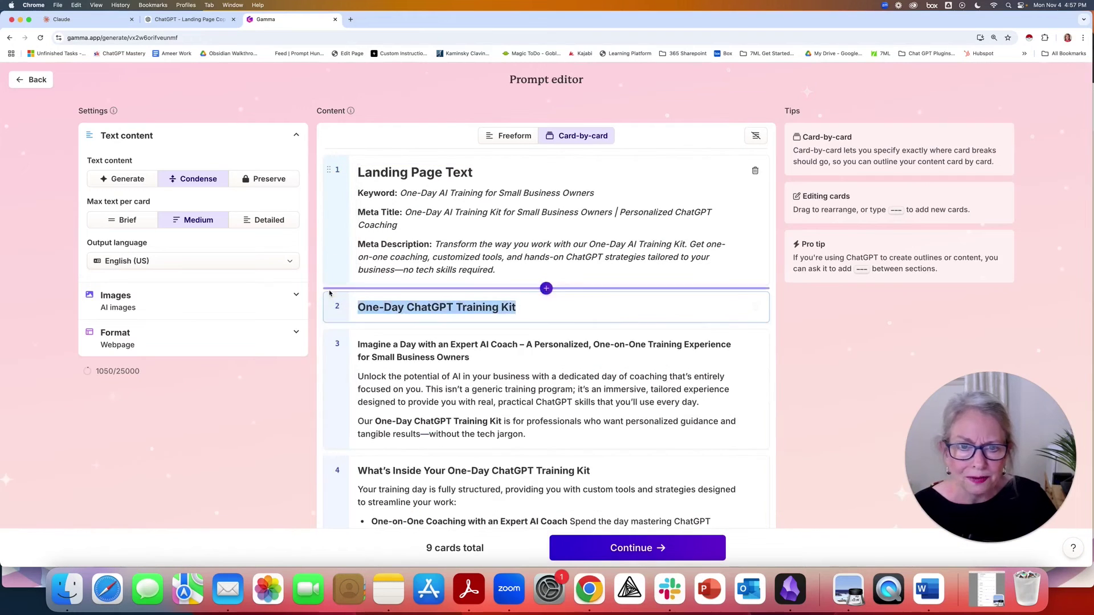
pyautogui.click(631, 549)
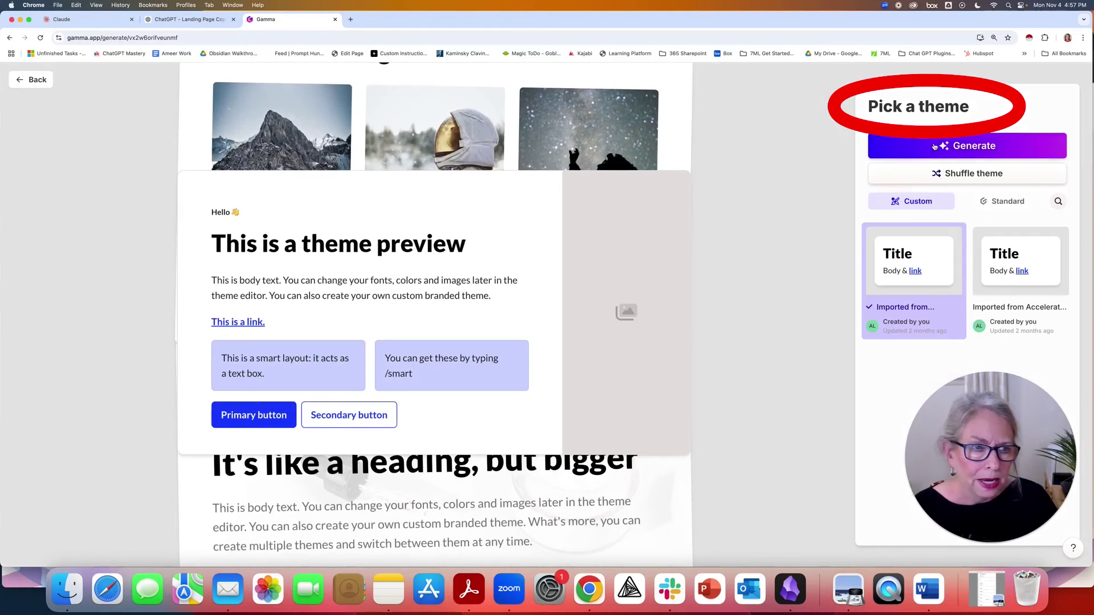
# Generate the One-Day AI Training for Small Business Owners webpage from the outline
pyautogui.click(876, 148)
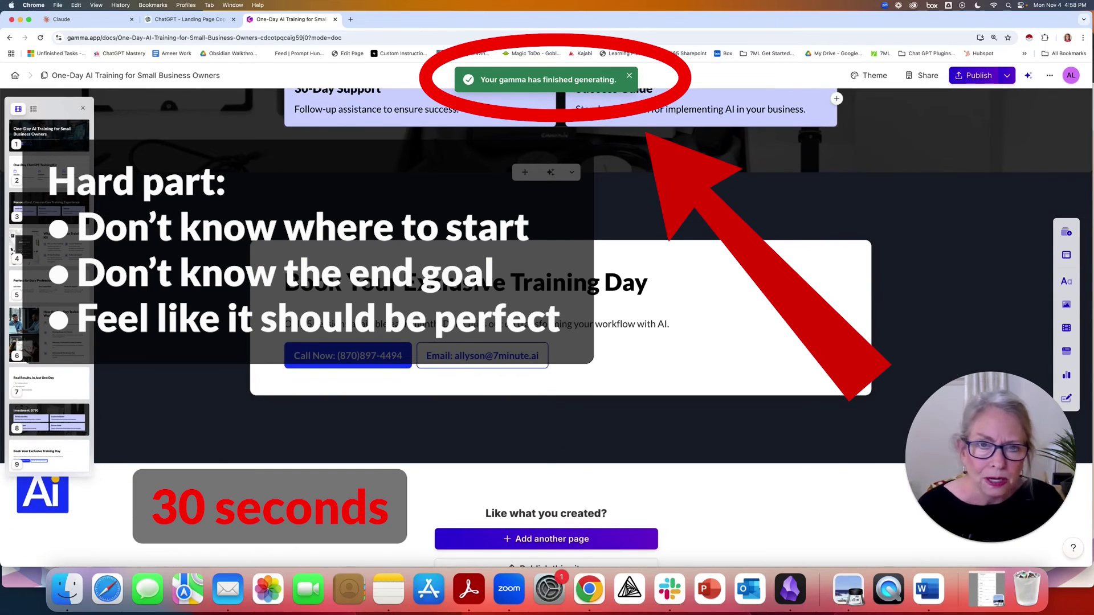
pyautogui.scroll(5, 630, 217)
pyautogui.scroll(5, 630, 217)
pyautogui.scroll(5, 630, 218)
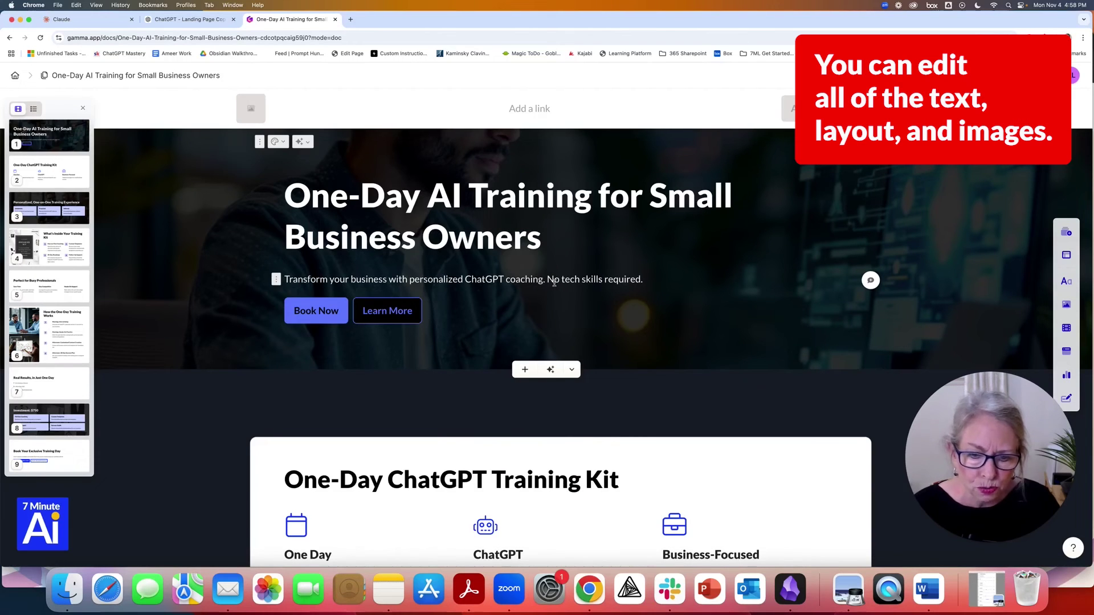
pyautogui.scroll(-4, 556, 285)
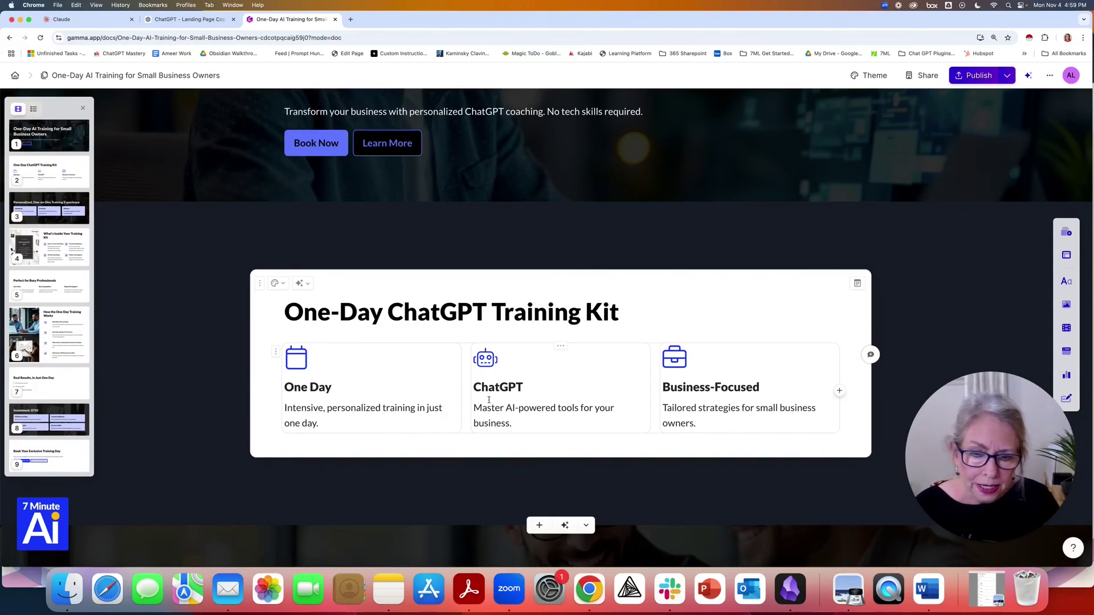
pyautogui.scroll(-3, 697, 390)
pyautogui.scroll(-3, 697, 389)
pyautogui.scroll(-2, 696, 391)
pyautogui.scroll(-2, 696, 390)
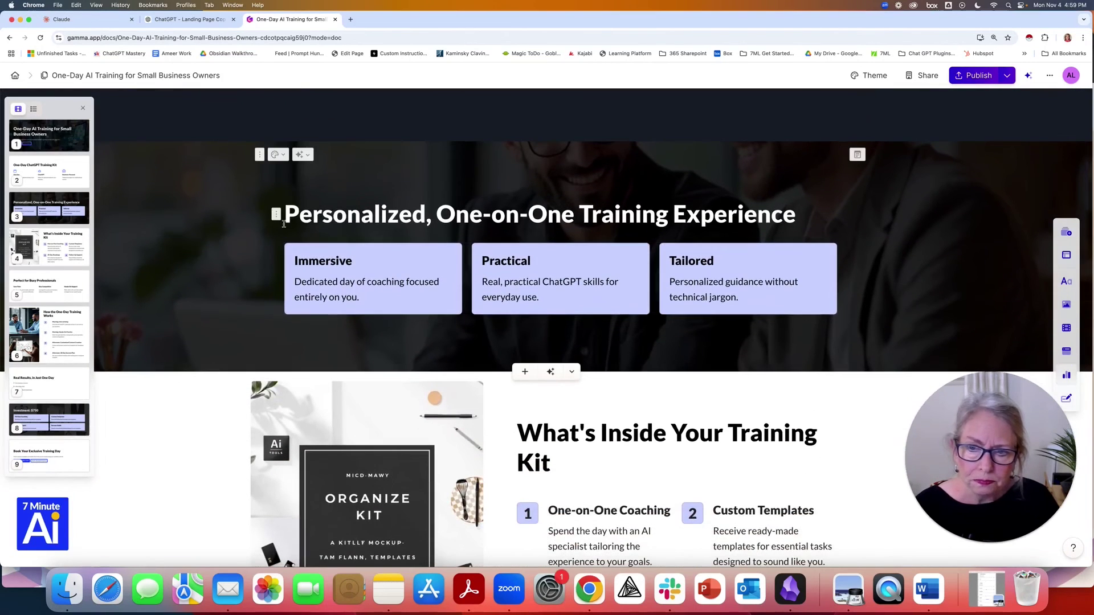
pyautogui.moveTo(714, 224)
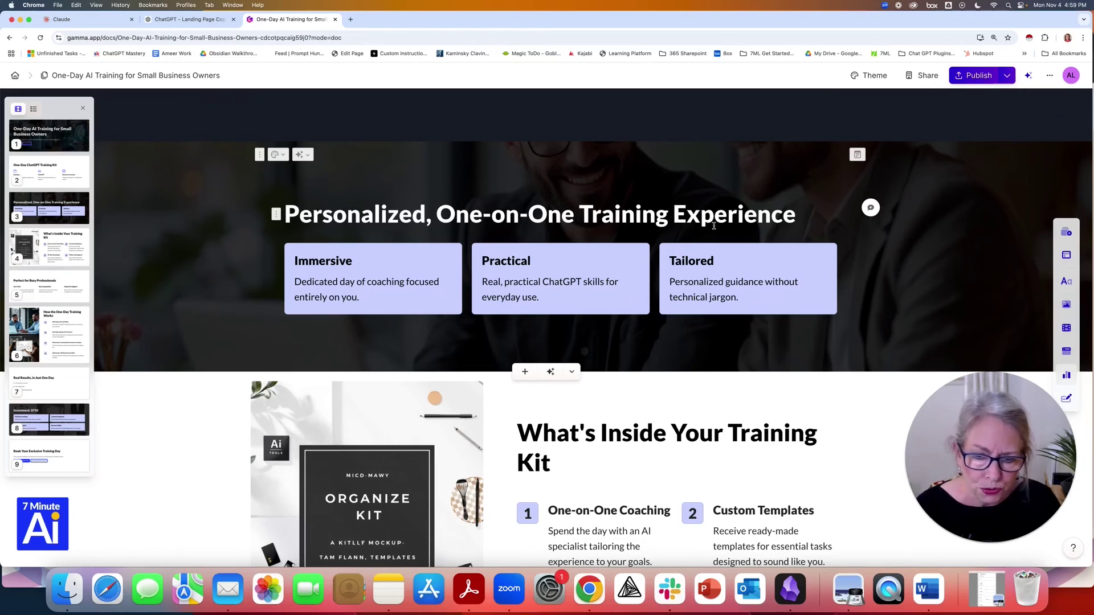
pyautogui.scroll(-2, 714, 225)
pyautogui.scroll(-1, 598, 235)
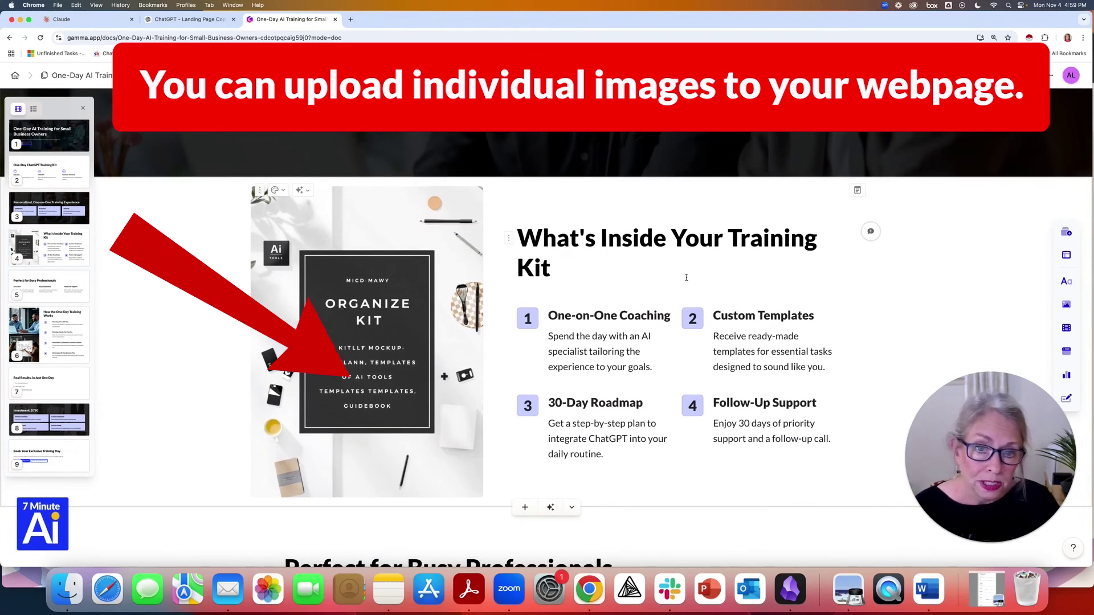
pyautogui.scroll(-1, 645, 293)
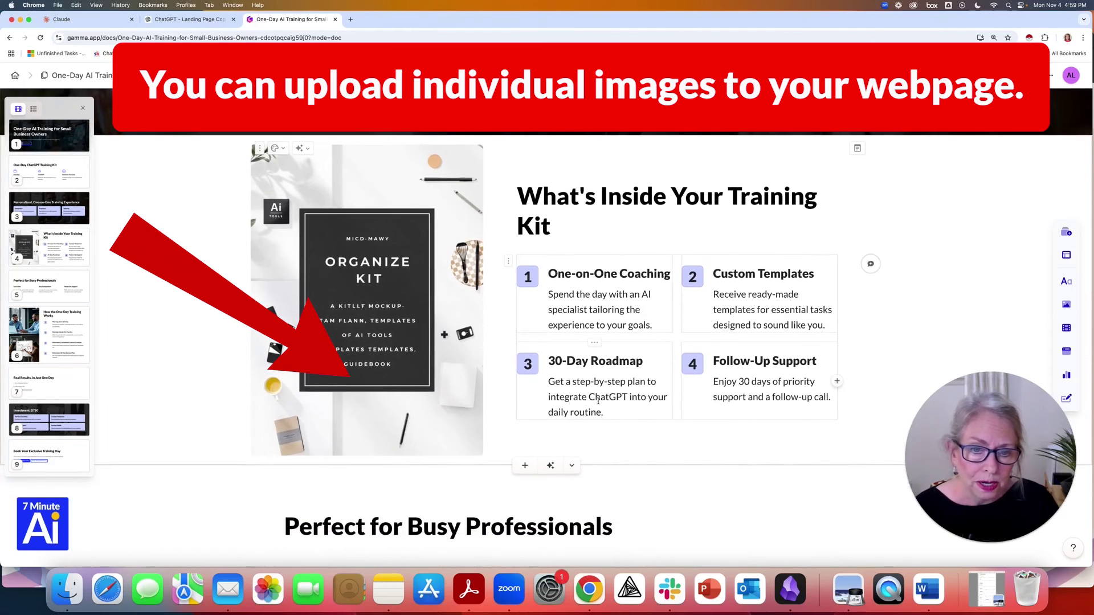
pyautogui.scroll(-2, 598, 400)
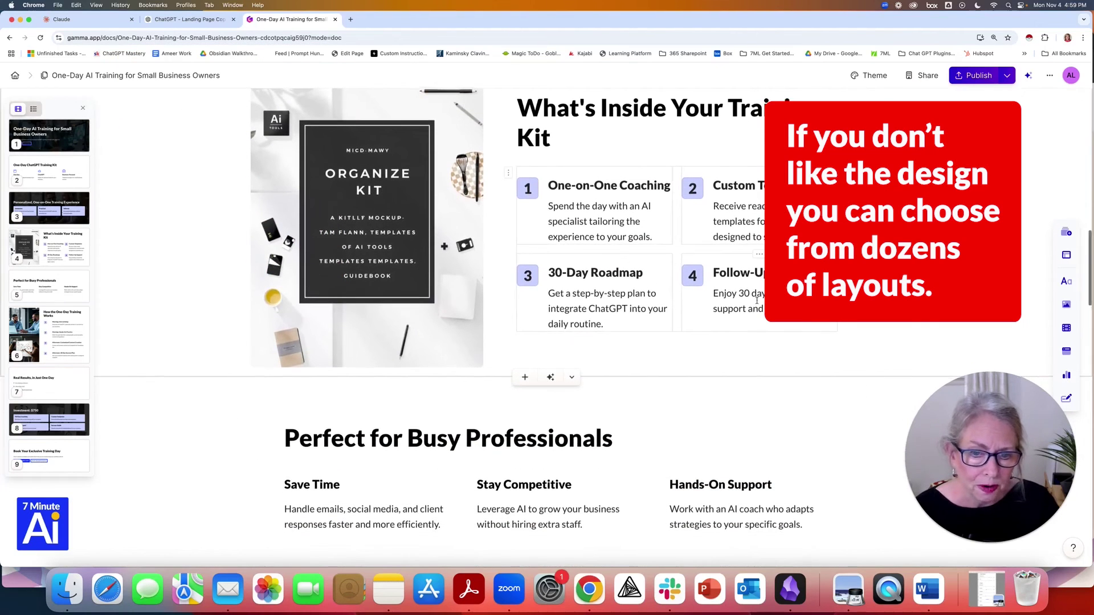
pyautogui.scroll(-1, 757, 301)
pyautogui.scroll(-3, 757, 301)
pyautogui.scroll(-1, 640, 200)
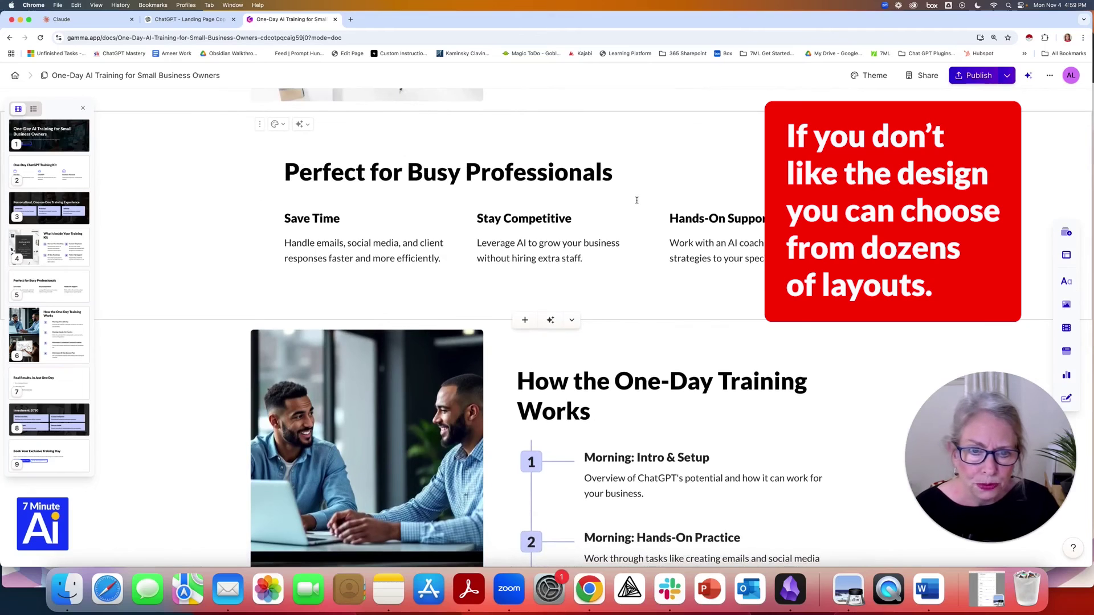
pyautogui.moveTo(523, 504)
pyautogui.moveTo(616, 182)
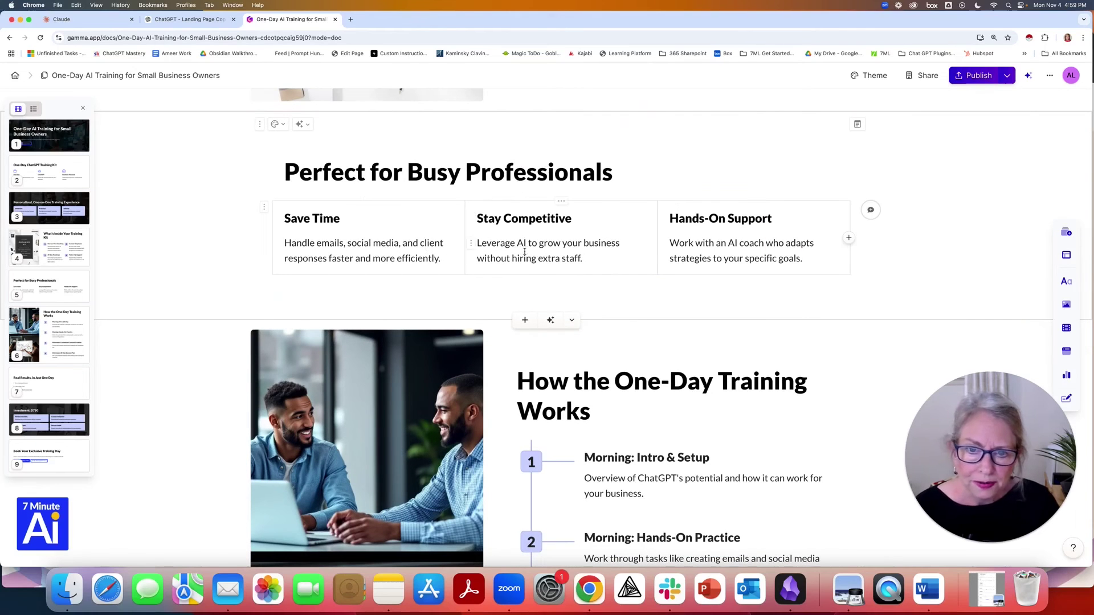
pyautogui.scroll(-3, 686, 311)
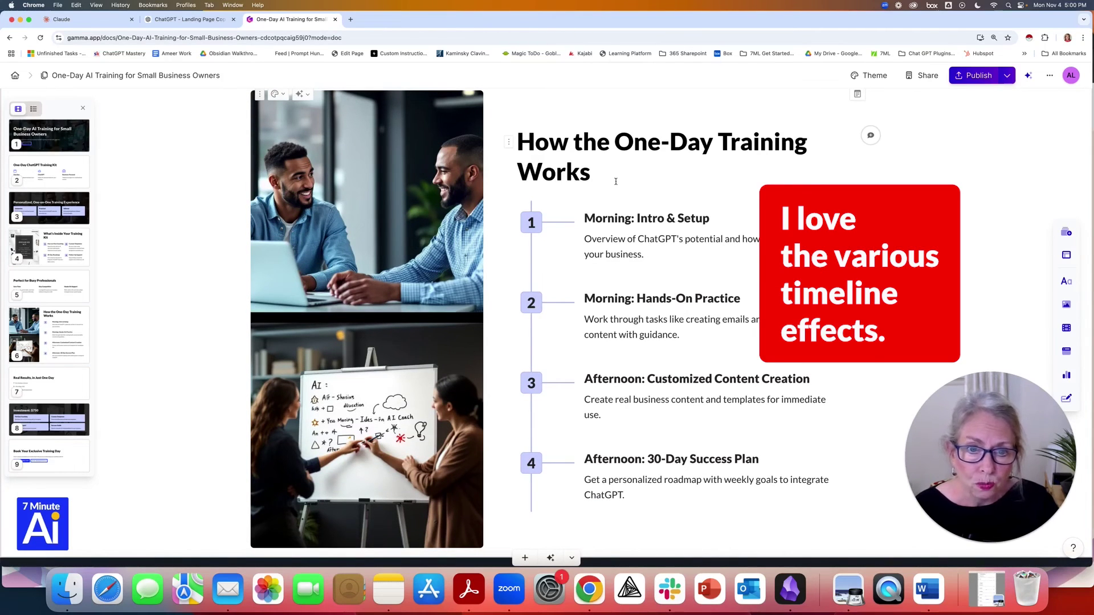
pyautogui.scroll(-2, 644, 222)
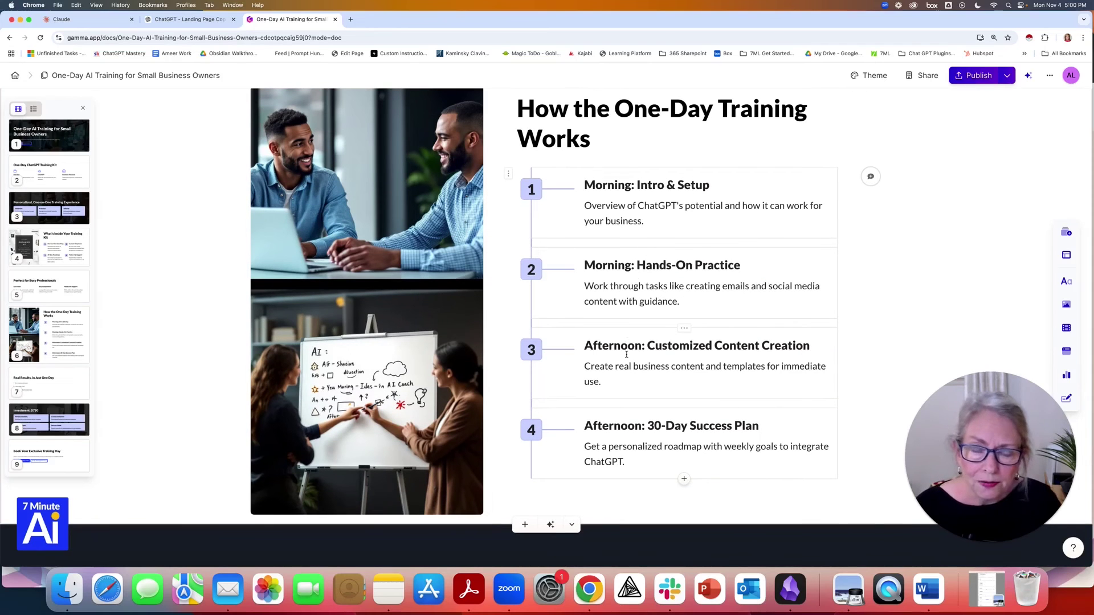
pyautogui.scroll(-4, 627, 331)
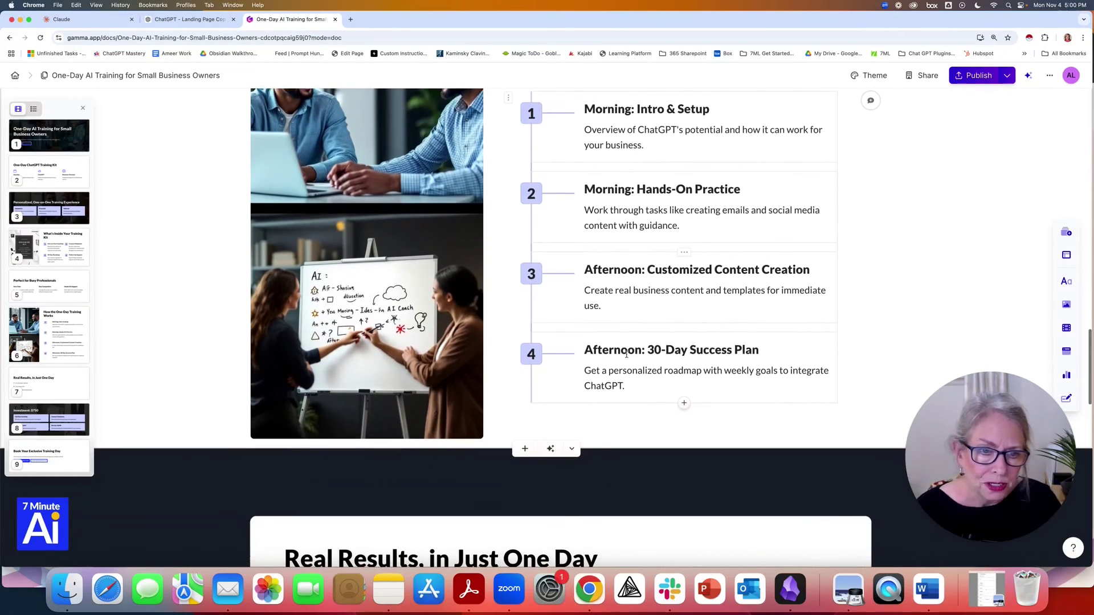
pyautogui.scroll(-1, 628, 353)
pyautogui.scroll(-2, 637, 333)
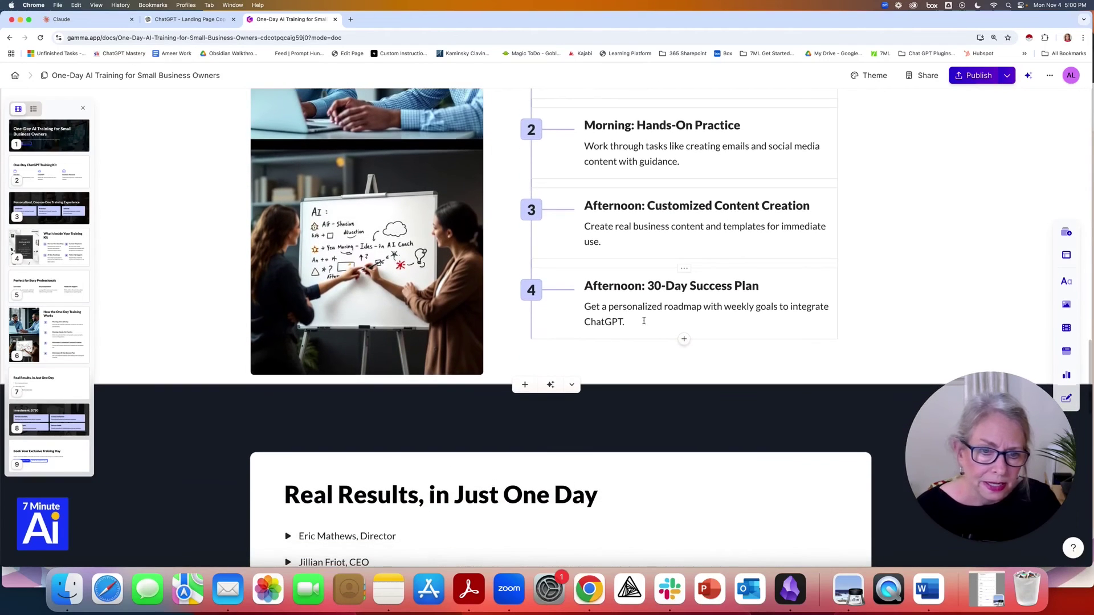
pyautogui.scroll(-1, 643, 321)
pyautogui.scroll(-2, 646, 317)
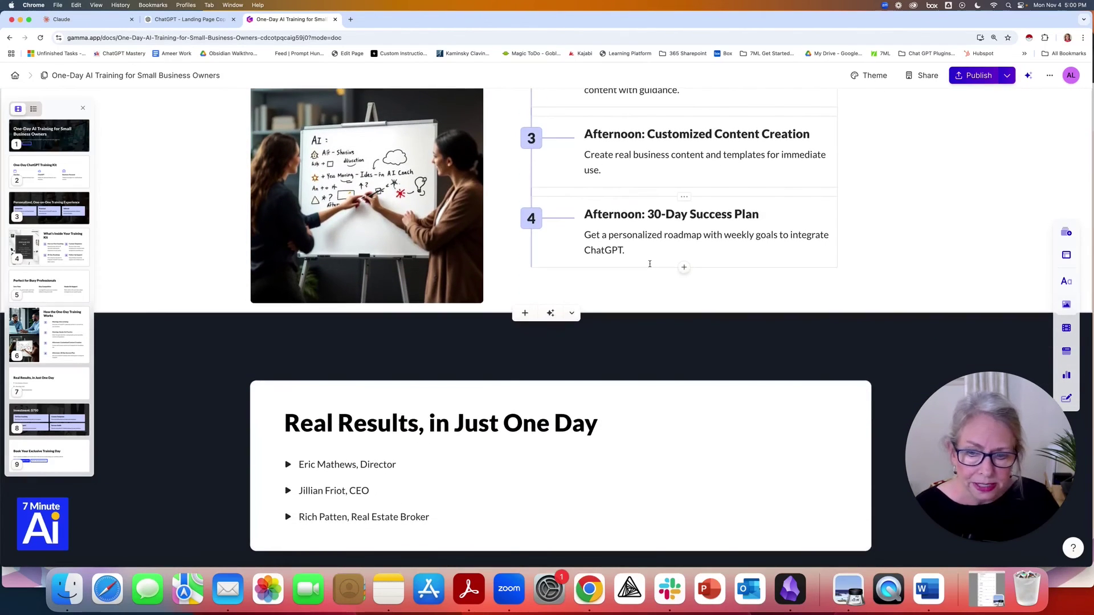
pyautogui.scroll(-2, 598, 350)
pyautogui.scroll(-1, 516, 364)
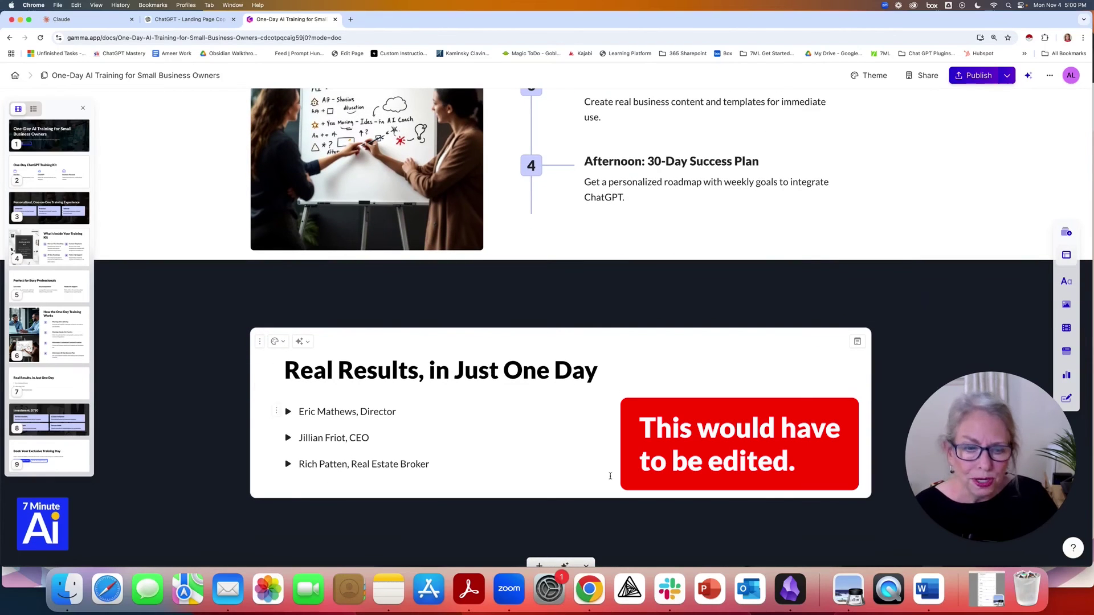
# Bring the Obsidian note with the original client testimonials to the front
pyautogui.click(790, 588)
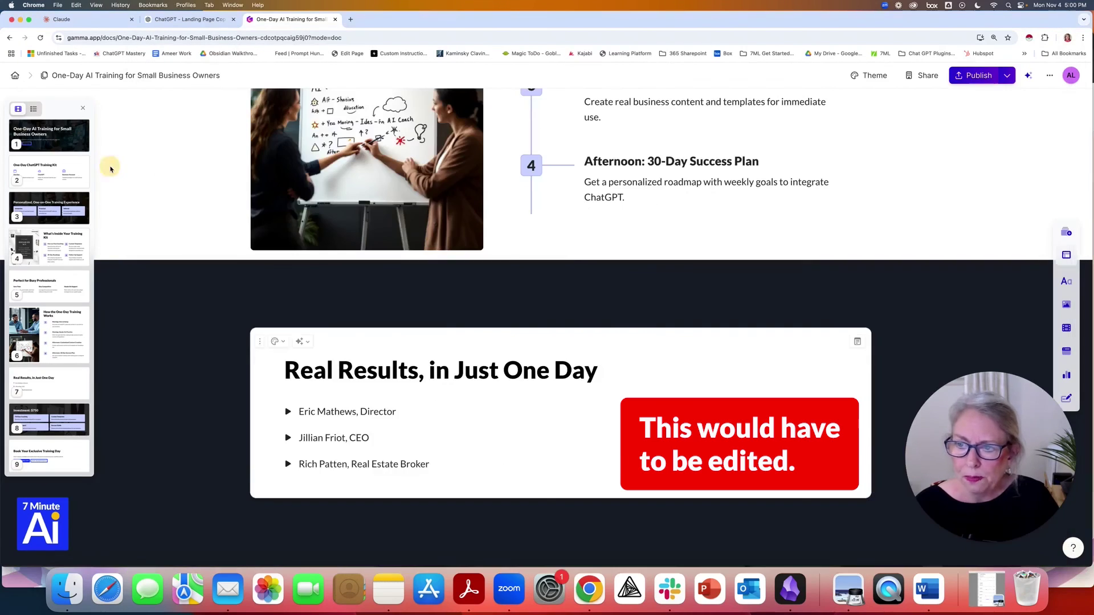
# Return to the Gamma webpage editor to review the Investment and booking sections
pyautogui.click(110, 166)
pyautogui.scroll(-5, 345, 285)
pyautogui.scroll(-2, 427, 274)
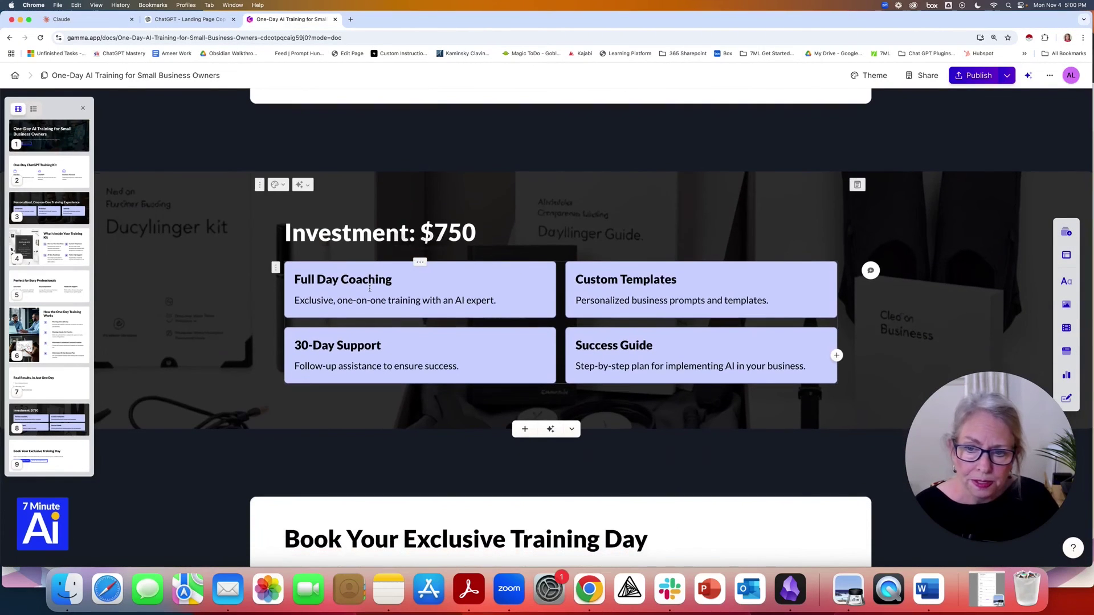
pyautogui.scroll(-1, 428, 290)
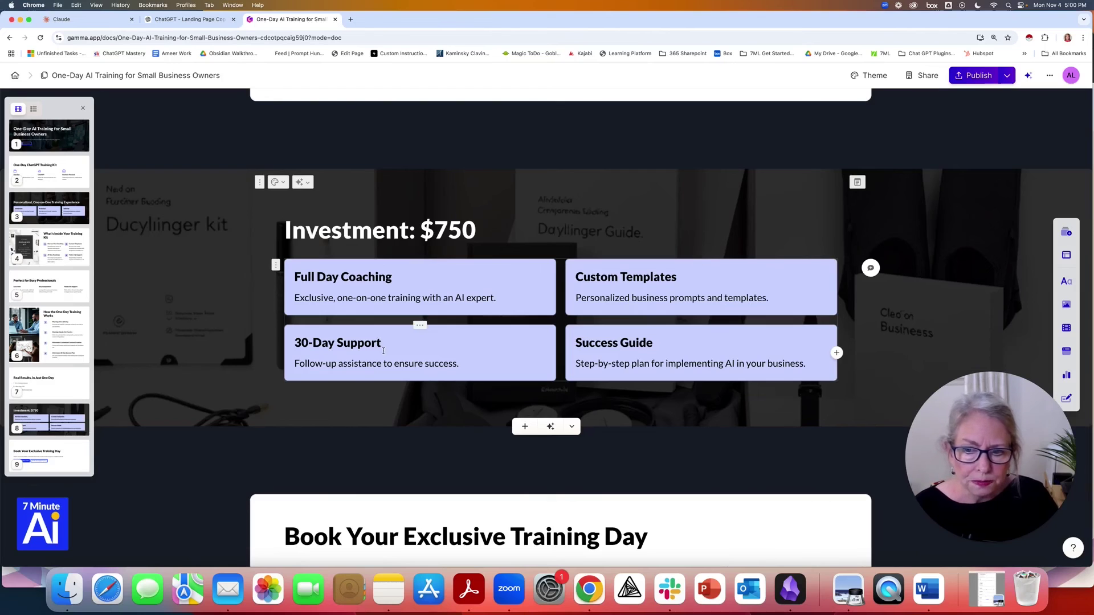
pyautogui.scroll(-3, 559, 343)
pyautogui.scroll(-2, 558, 343)
pyautogui.scroll(-1, 558, 343)
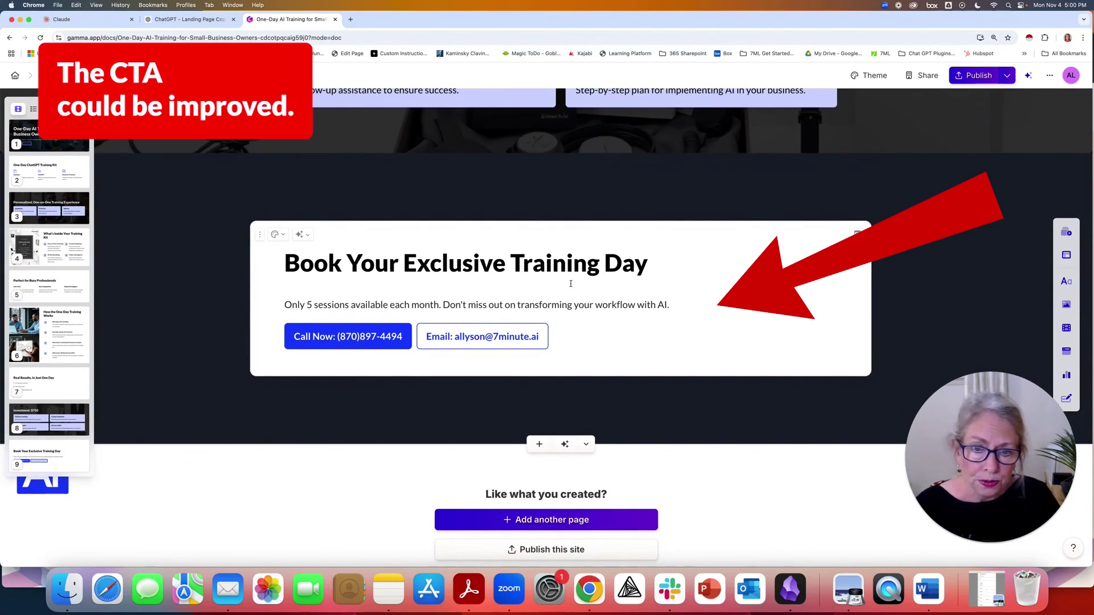
pyautogui.moveTo(347, 336)
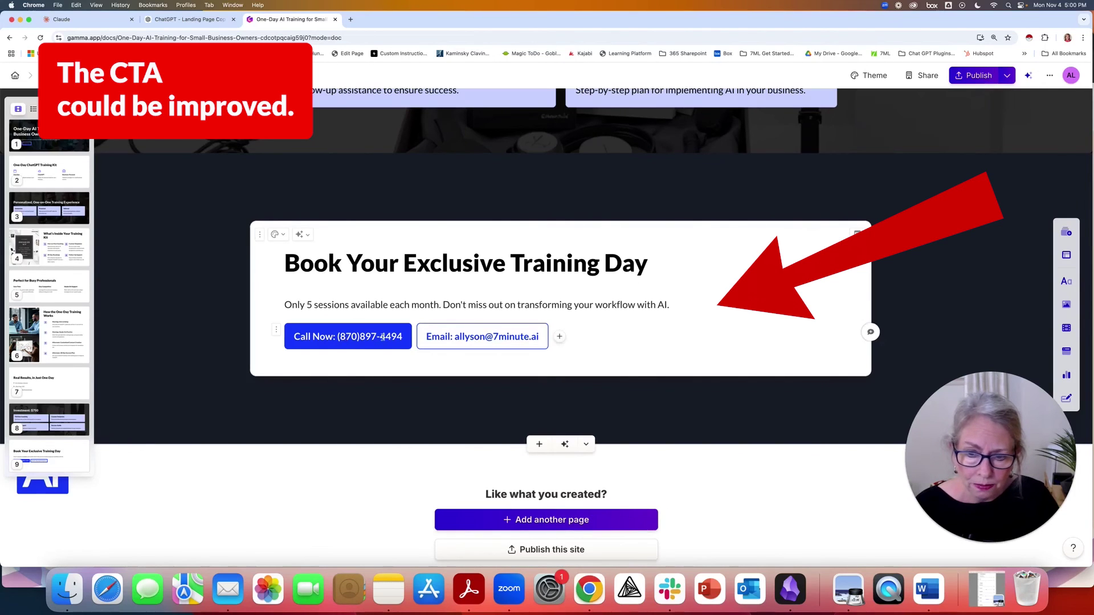
pyautogui.scroll(-3, 593, 426)
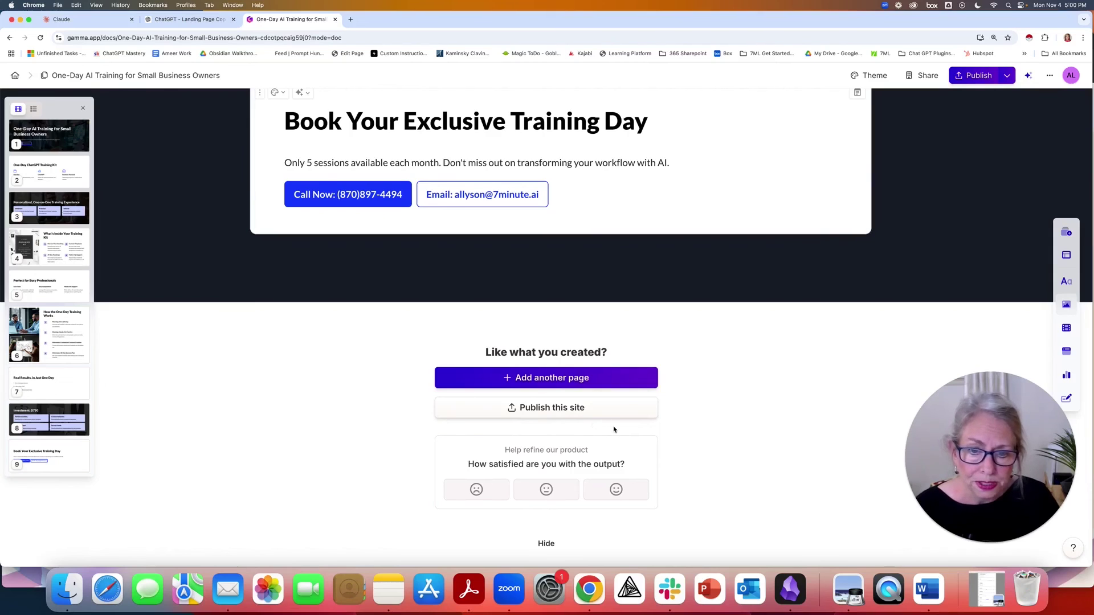
# Publish the webpage and view the live One-Day AI Training site in a new tab
pyautogui.click(542, 409)
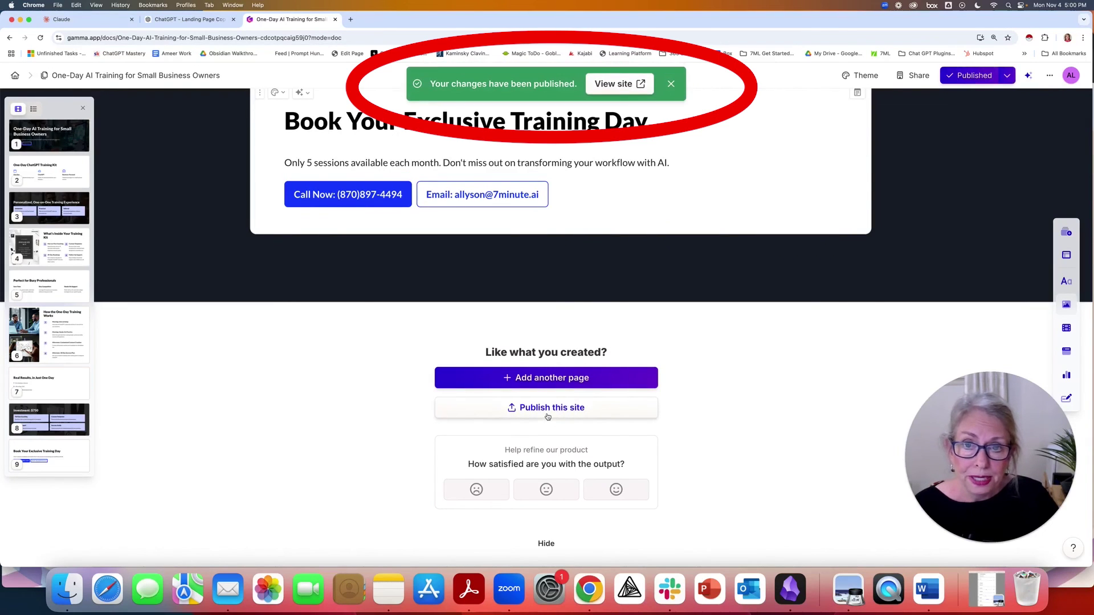
pyautogui.click(613, 84)
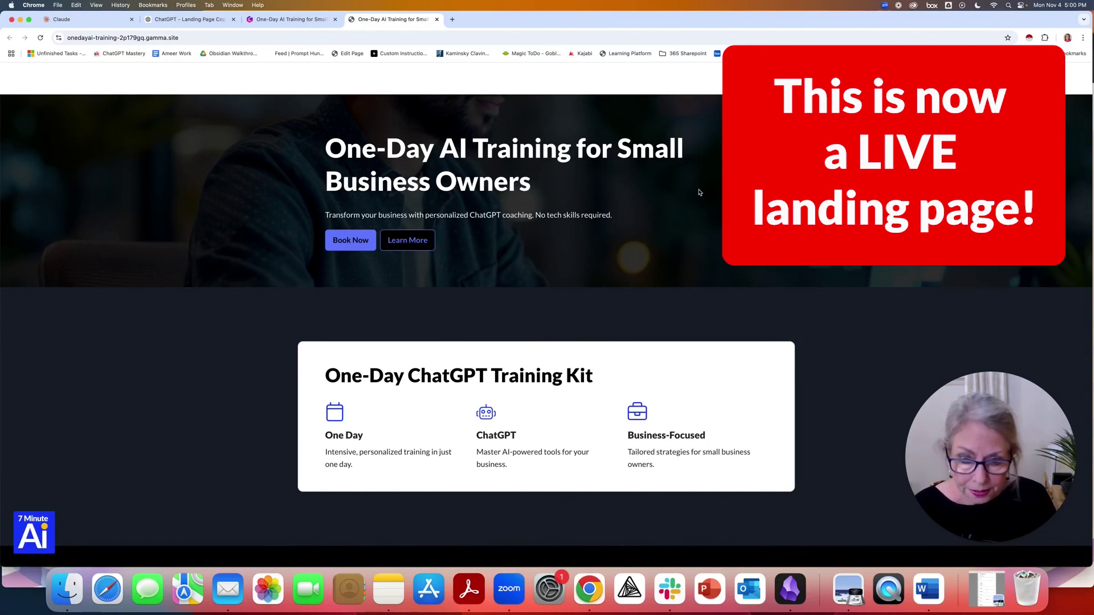
pyautogui.press('super+equal')
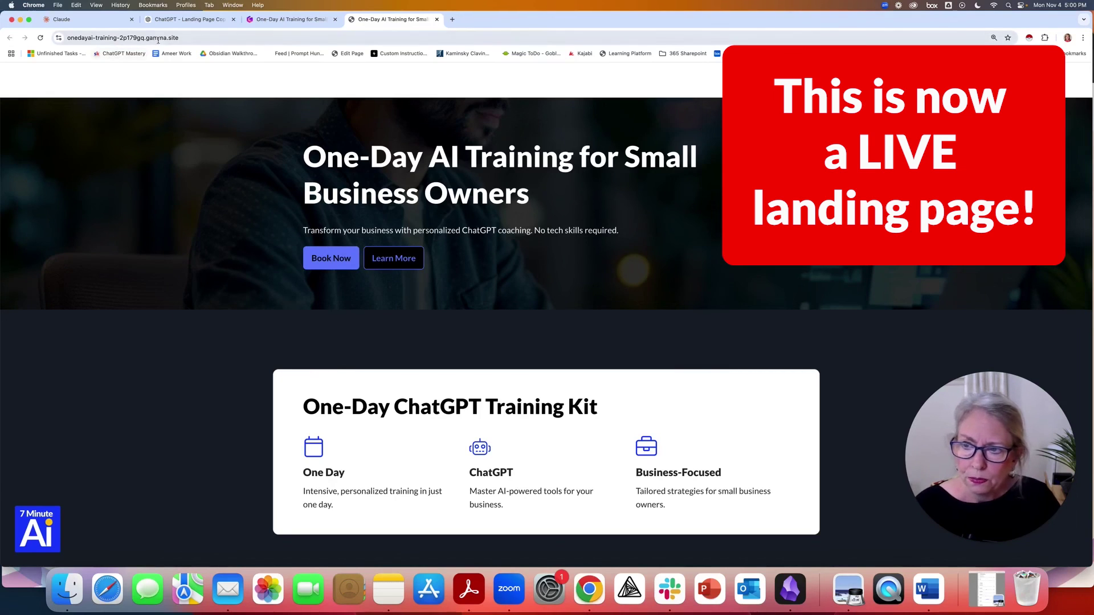
pyautogui.scroll(-5, 528, 178)
pyautogui.scroll(-3, 528, 179)
pyautogui.scroll(-1, 528, 178)
pyautogui.scroll(-2, 528, 178)
pyautogui.scroll(-1, 528, 179)
pyautogui.scroll(-5, 529, 181)
pyautogui.scroll(-2, 528, 182)
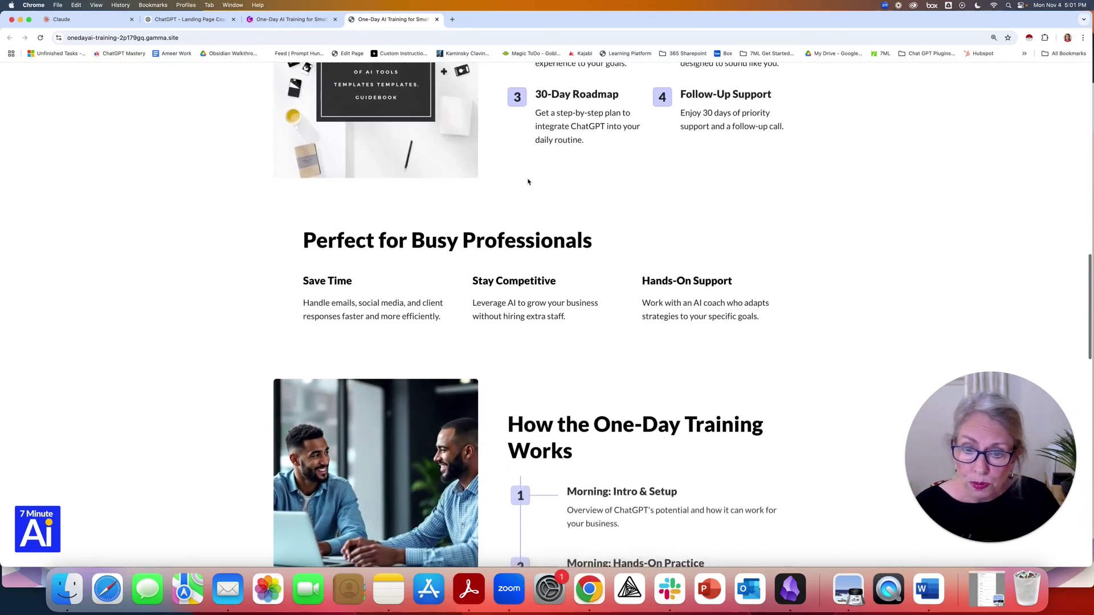
pyautogui.scroll(-2, 527, 182)
pyautogui.scroll(-2, 527, 181)
pyautogui.scroll(-1, 528, 182)
pyautogui.scroll(-2, 528, 181)
pyautogui.scroll(-1, 527, 181)
pyautogui.scroll(-2, 527, 181)
pyautogui.scroll(-2, 527, 182)
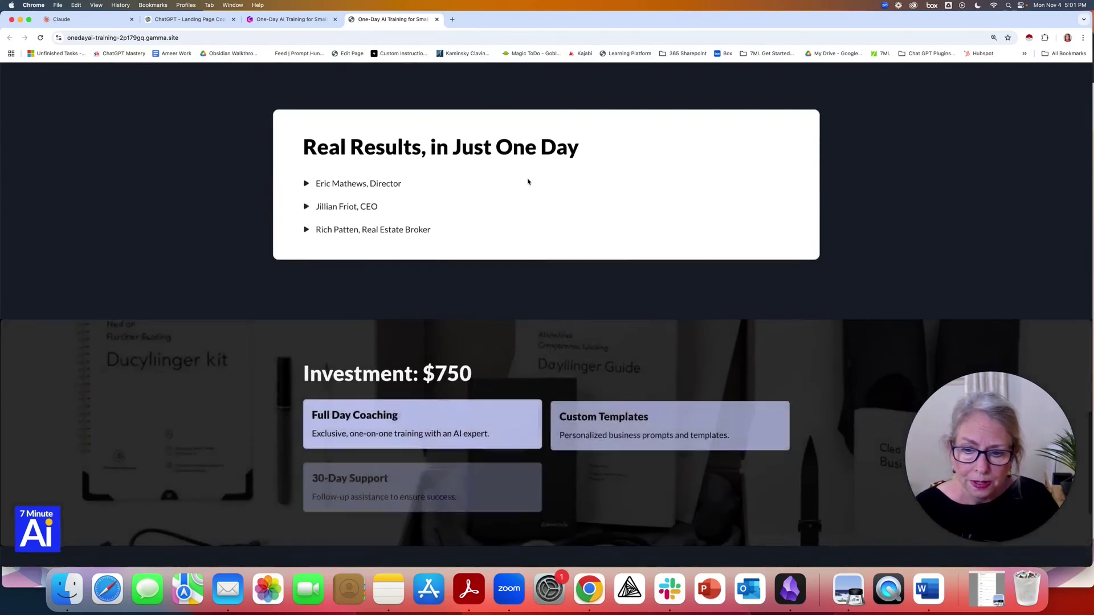
pyautogui.scroll(-2, 527, 181)
pyautogui.scroll(-2, 528, 181)
pyautogui.scroll(-1, 528, 182)
pyautogui.scroll(-1, 528, 181)
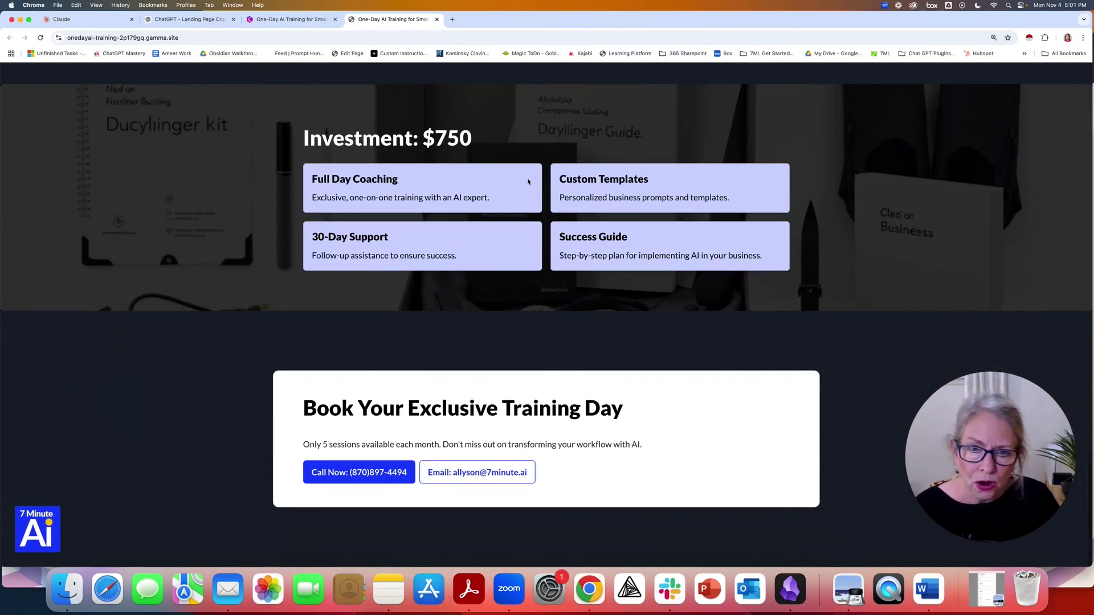